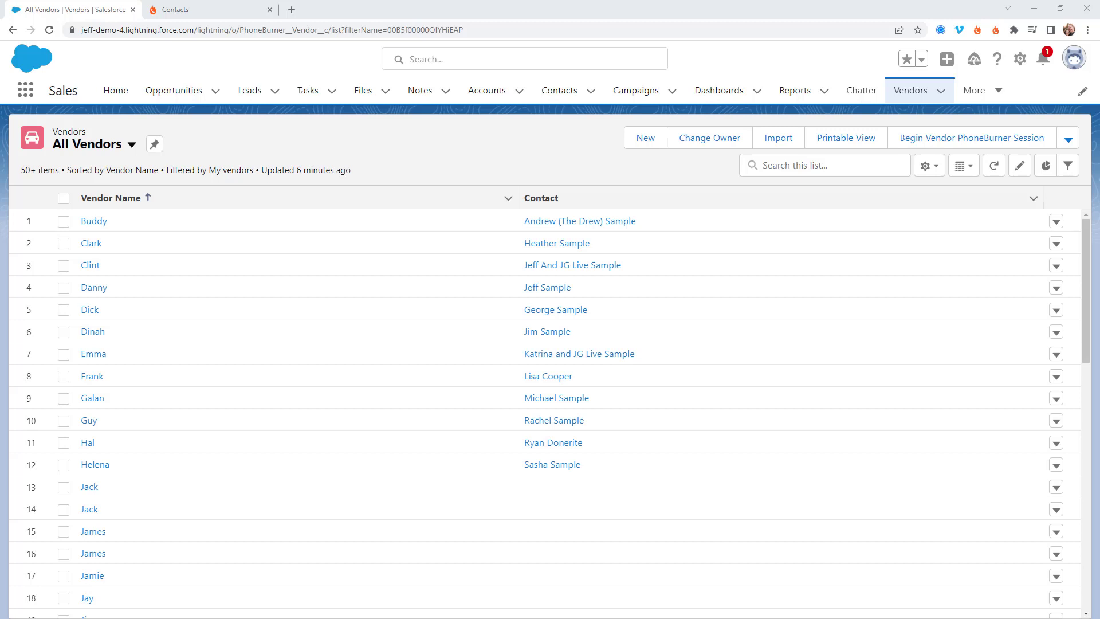
Select all the listed records in the All Vendors list.
click(63, 198)
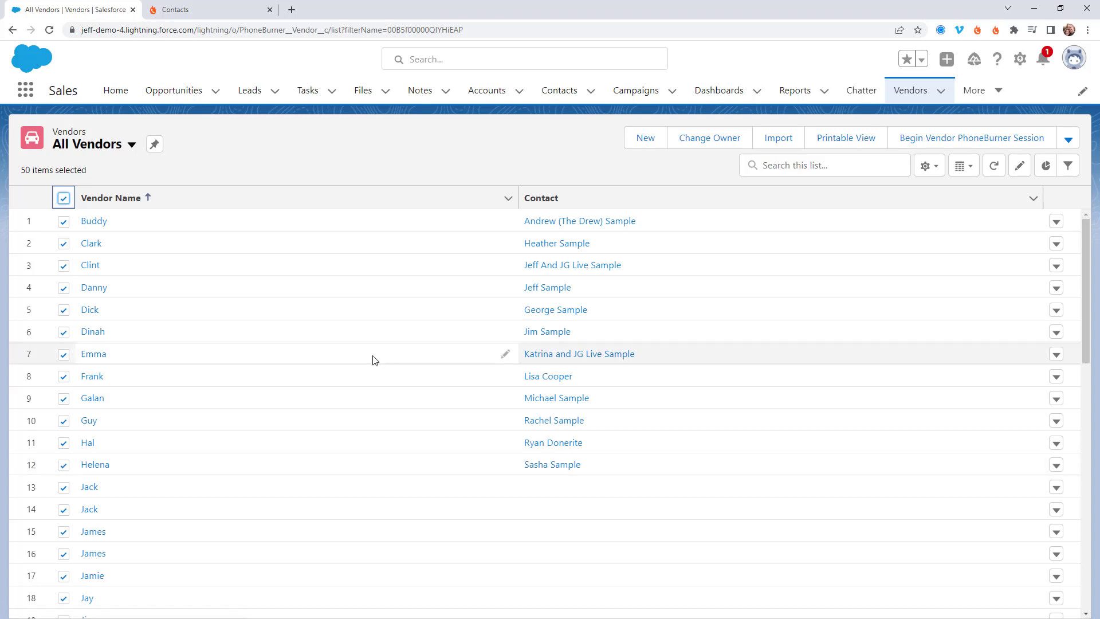
Switch to PhoneBurner and open the Managed Package Documentation from the Managed Packages section of its Salesforce support training.
click(180, 11)
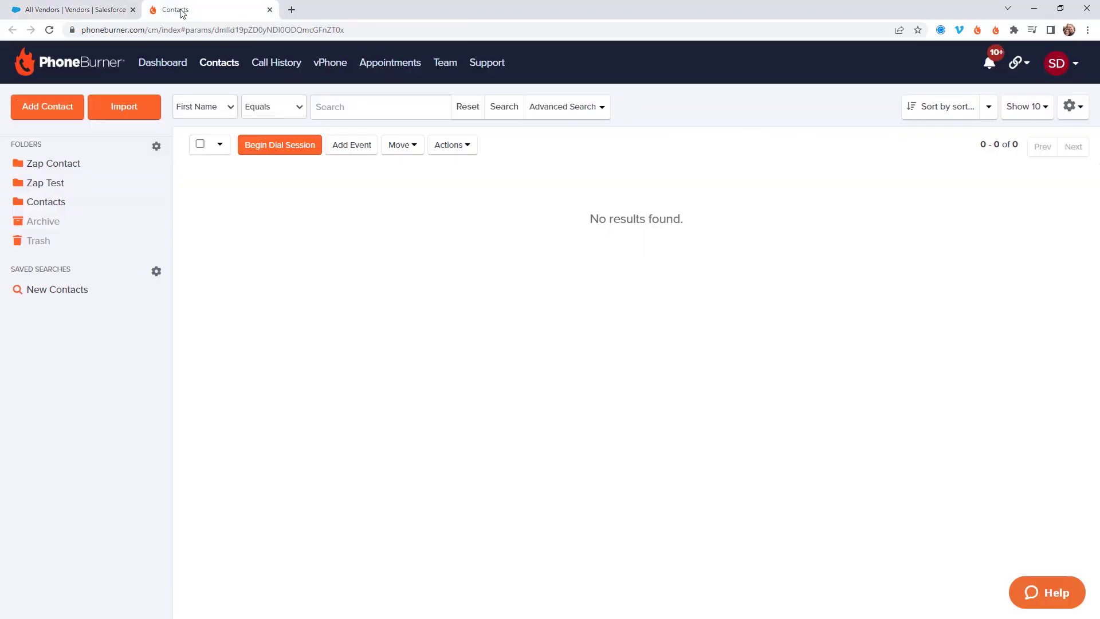
click(484, 73)
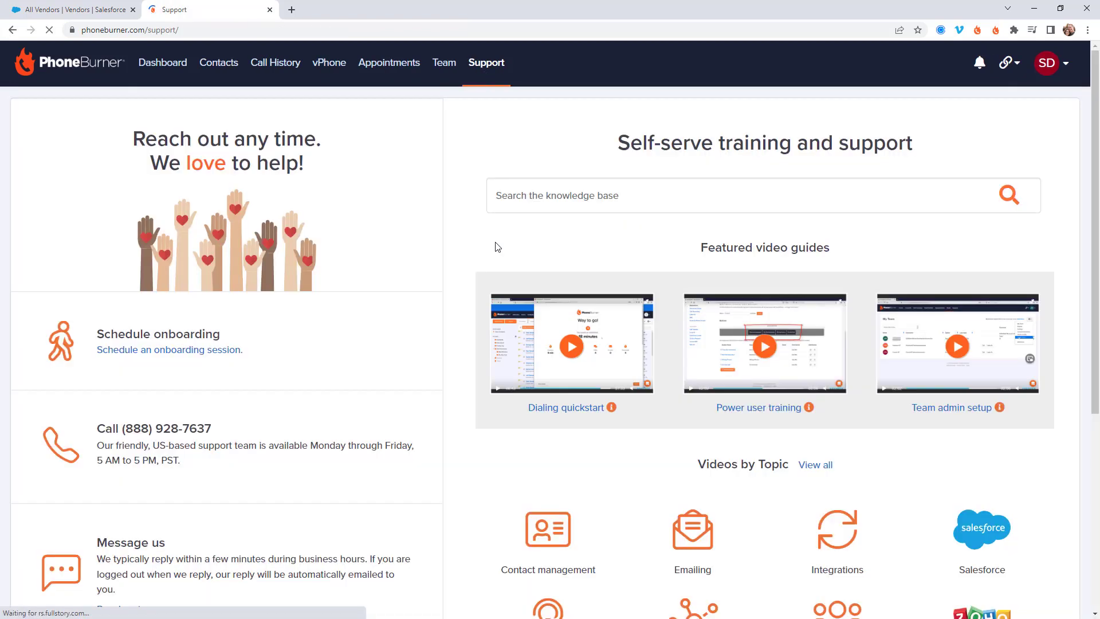
scroll(835, 307, down, 3)
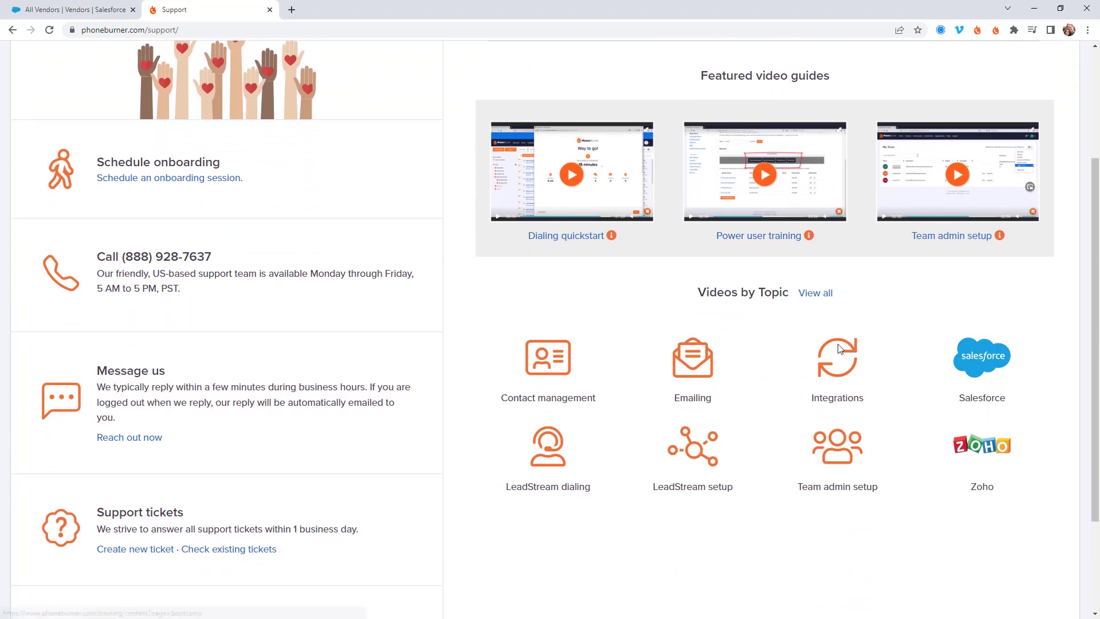
click(983, 367)
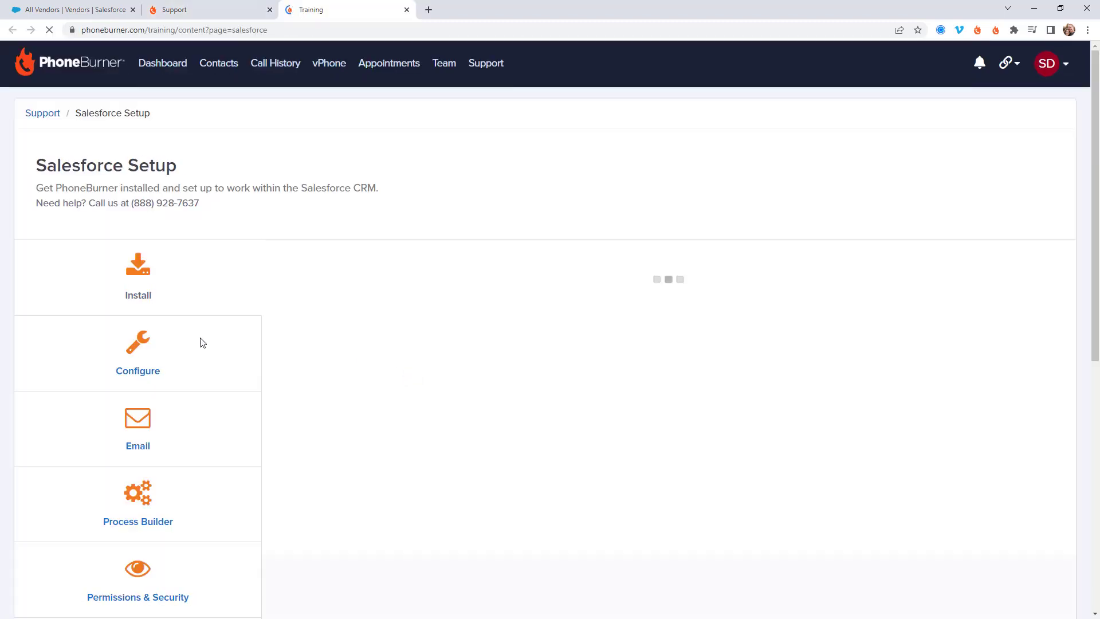
scroll(156, 341, down, 5)
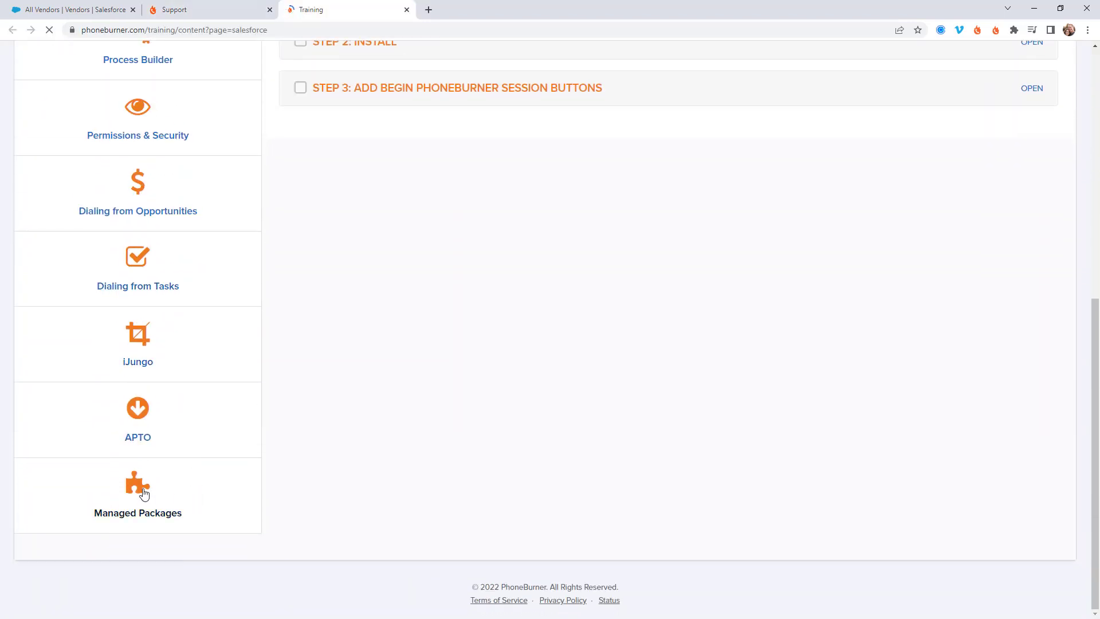
click(143, 491)
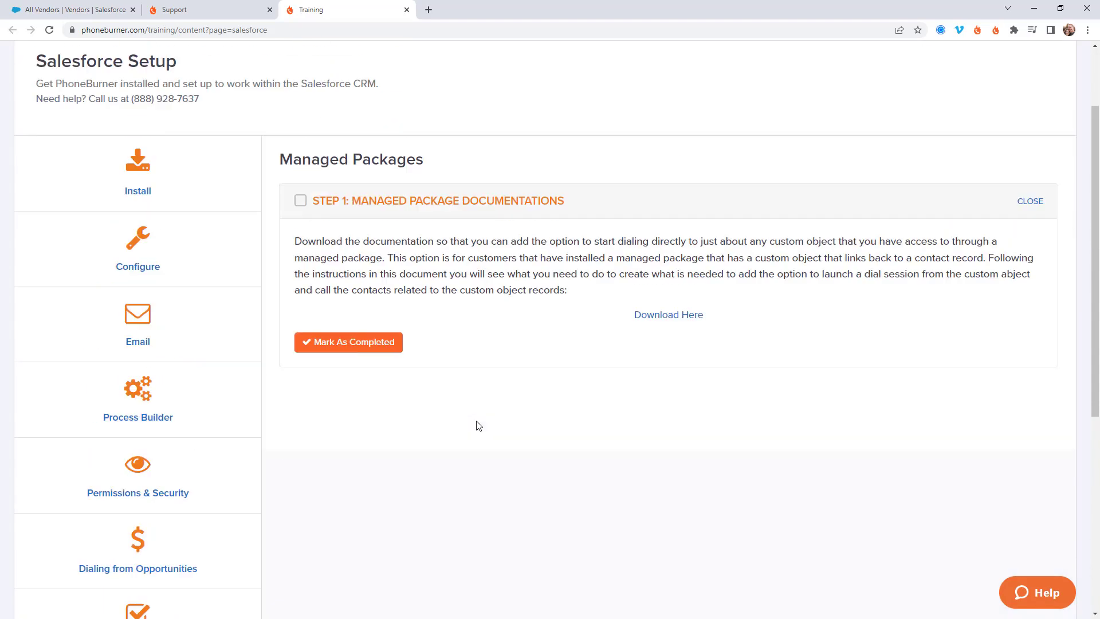
click(682, 363)
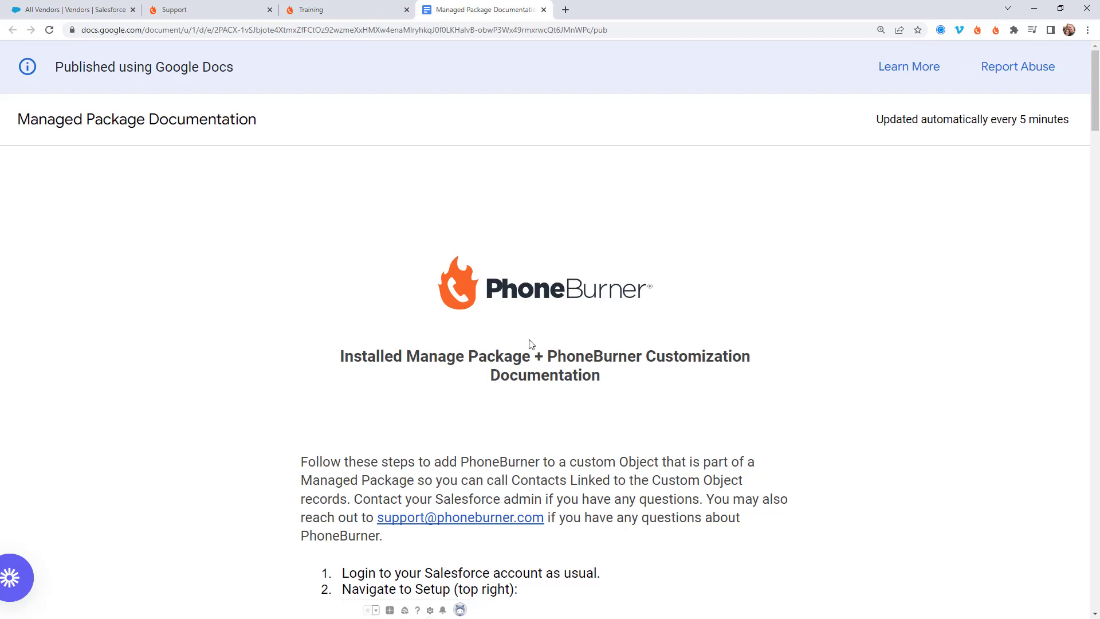
scroll(568, 361, down, 4)
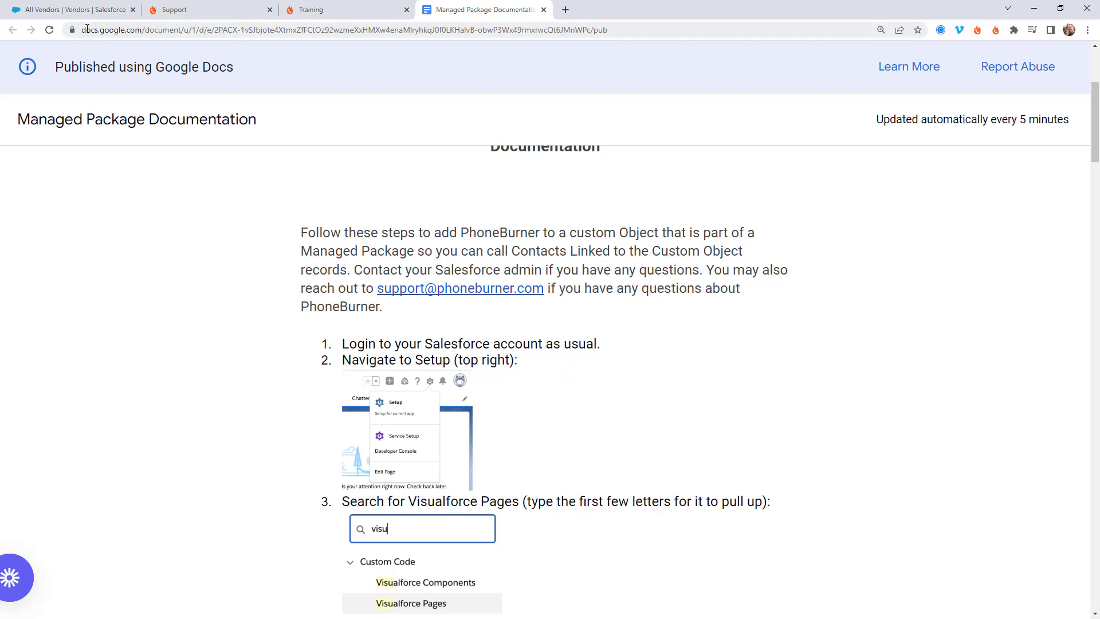
Return to Salesforce, find Visualforce Pages in Setup by searching for "visual", and start a new page.
click(84, 9)
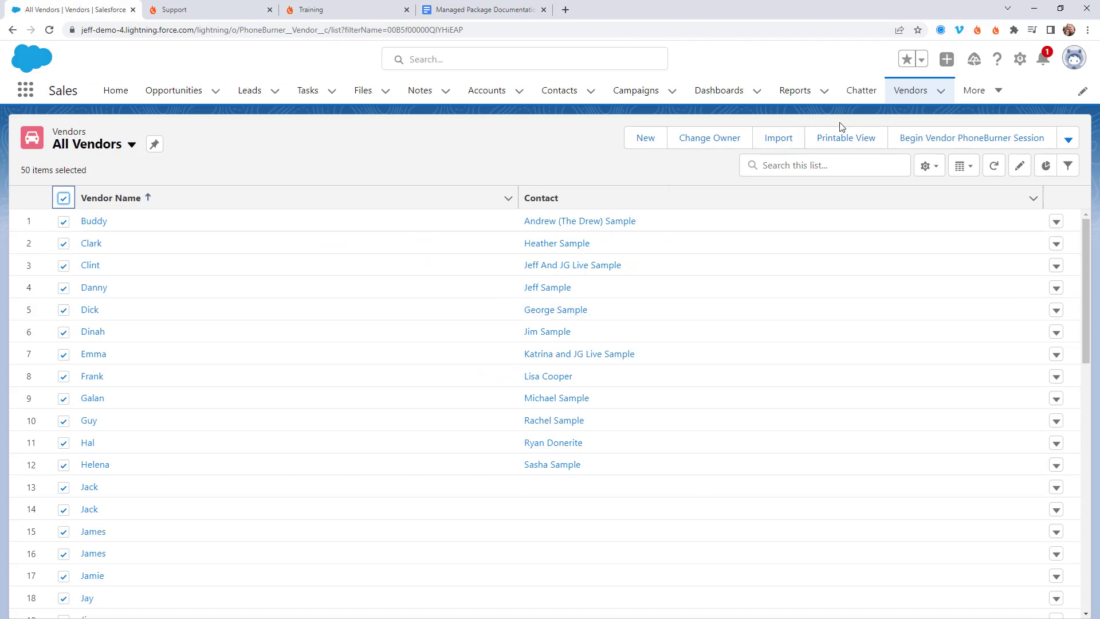
click(1019, 60)
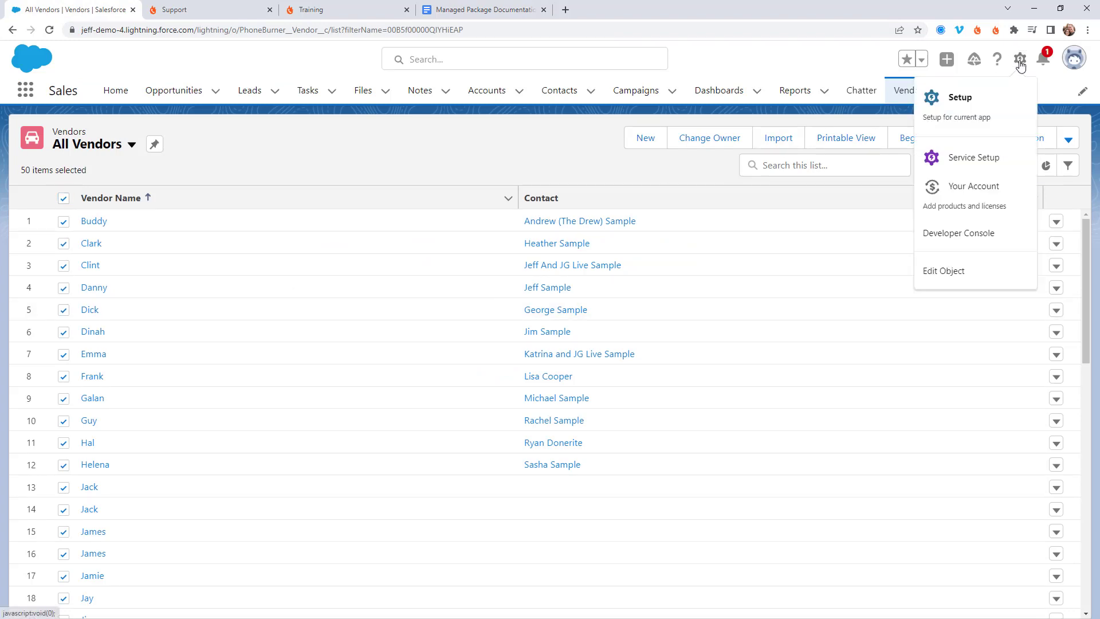
click(957, 102)
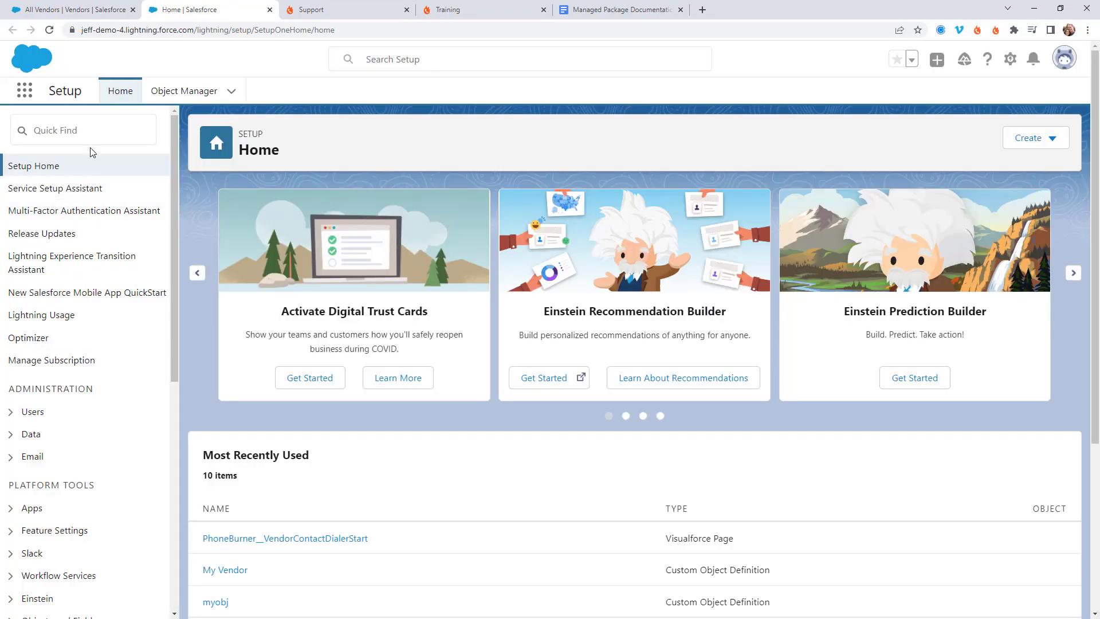
click(84, 132)
text(visual)
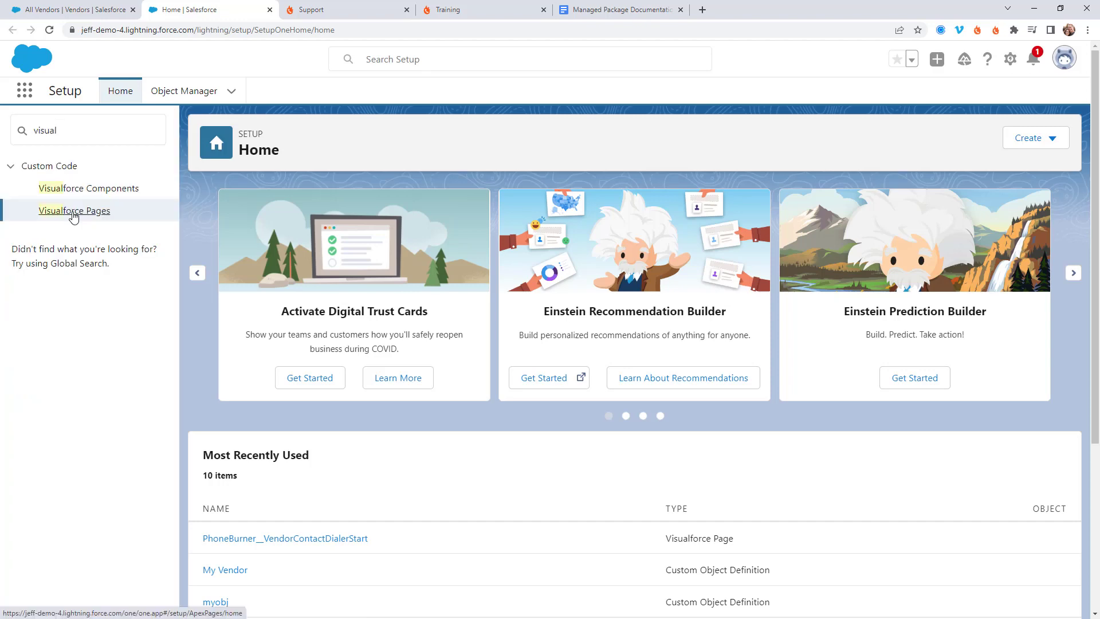
click(73, 212)
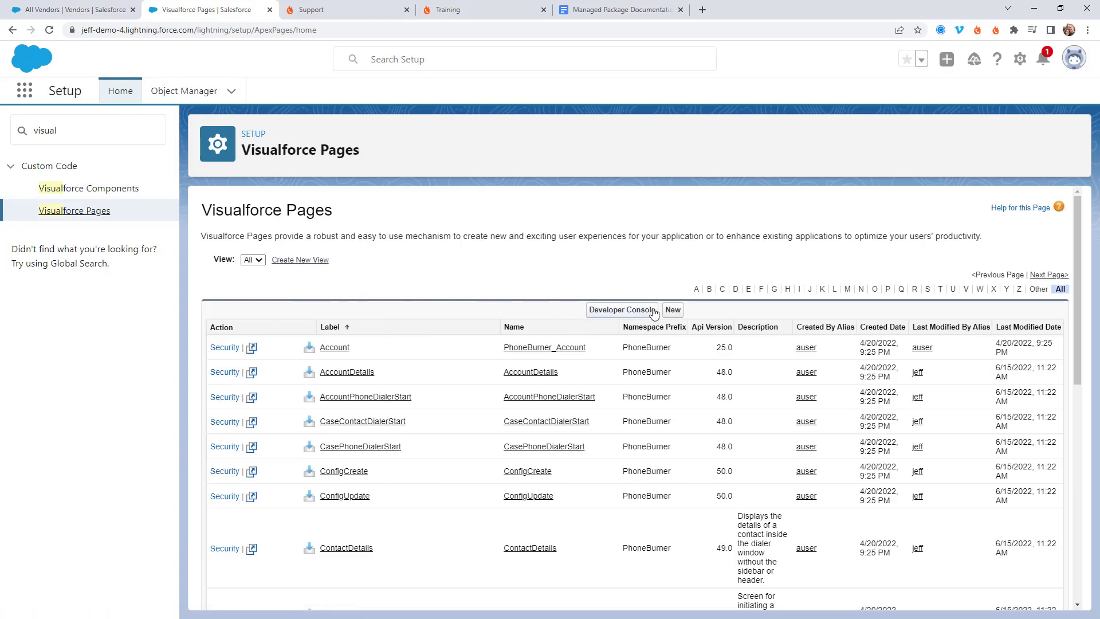
click(671, 311)
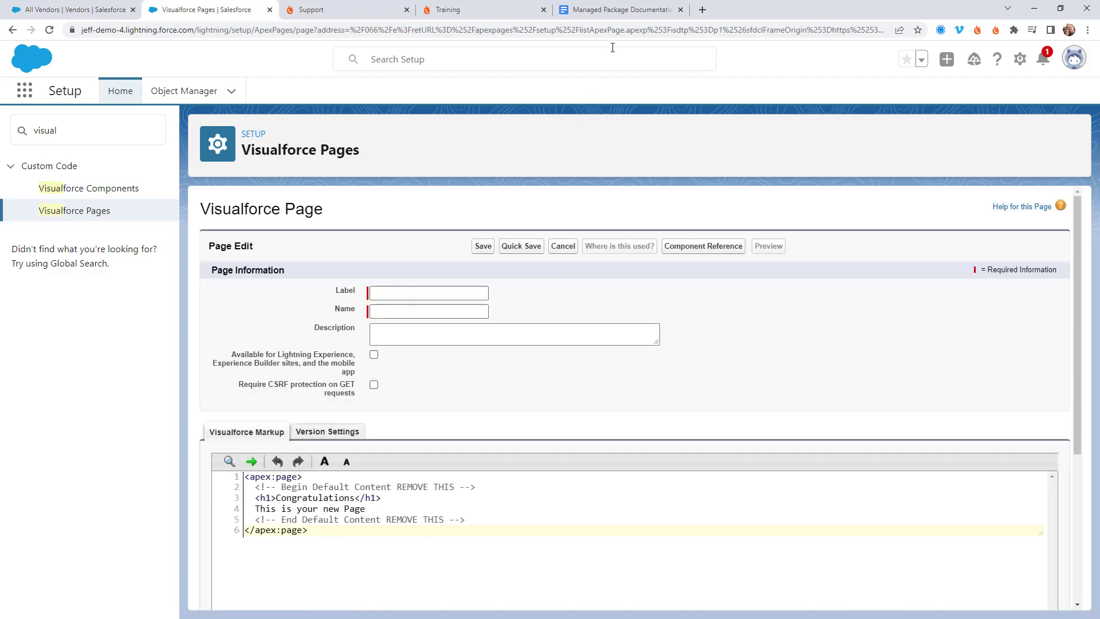
Set the new page's label and name to VendorContactDialerStart, taking the ContactDialerStart suffix from the documentation.
click(616, 11)
scroll(482, 300, down, 2)
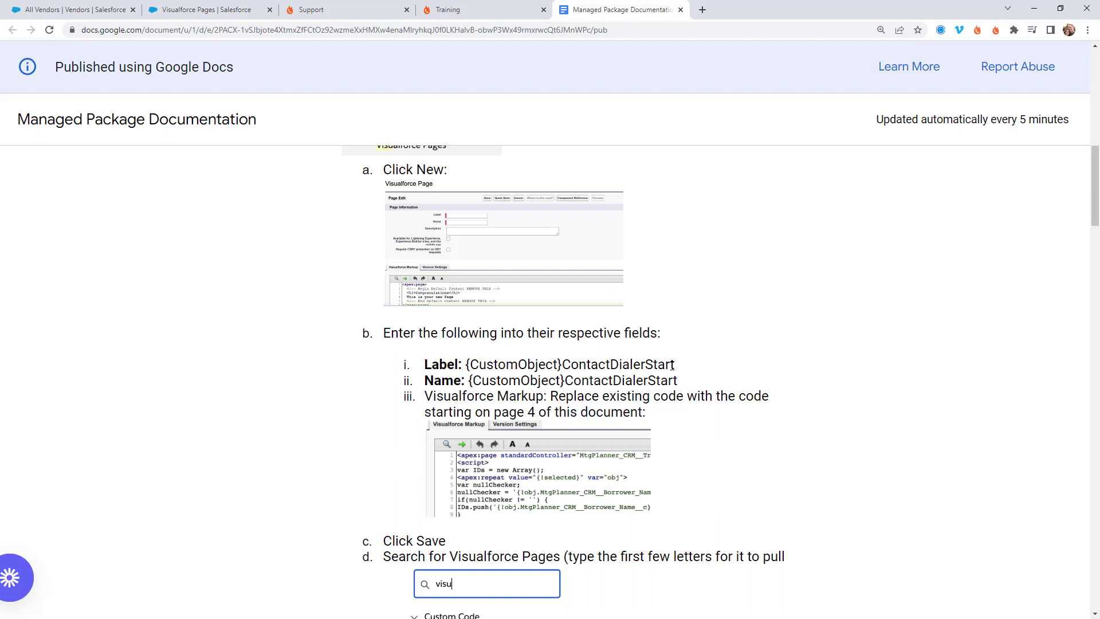
drag(676, 365, 562, 365)
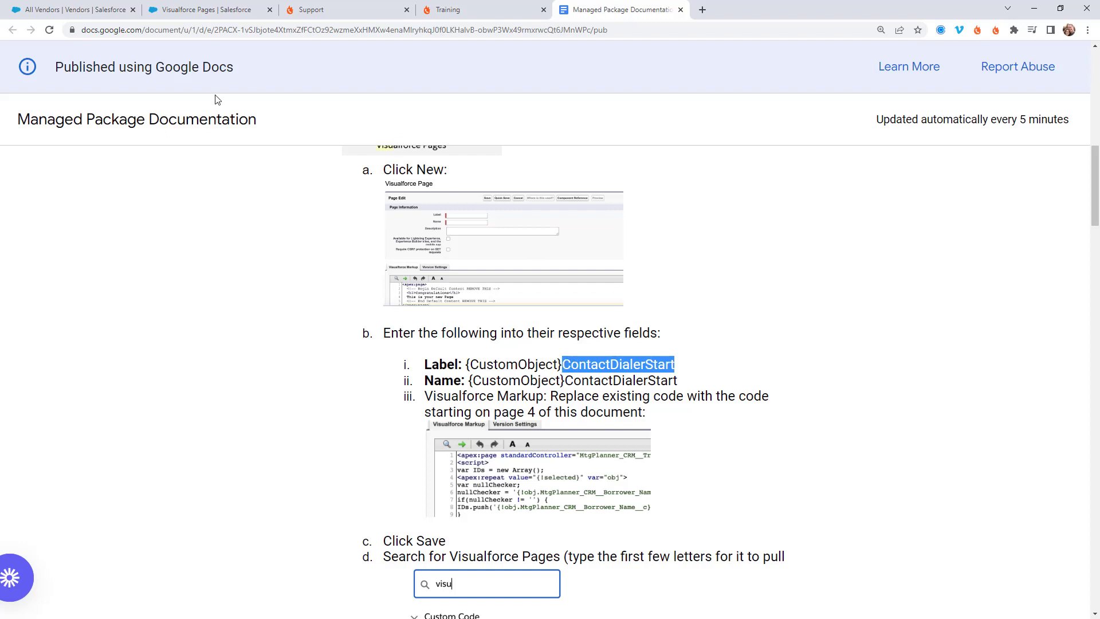
click(192, 9)
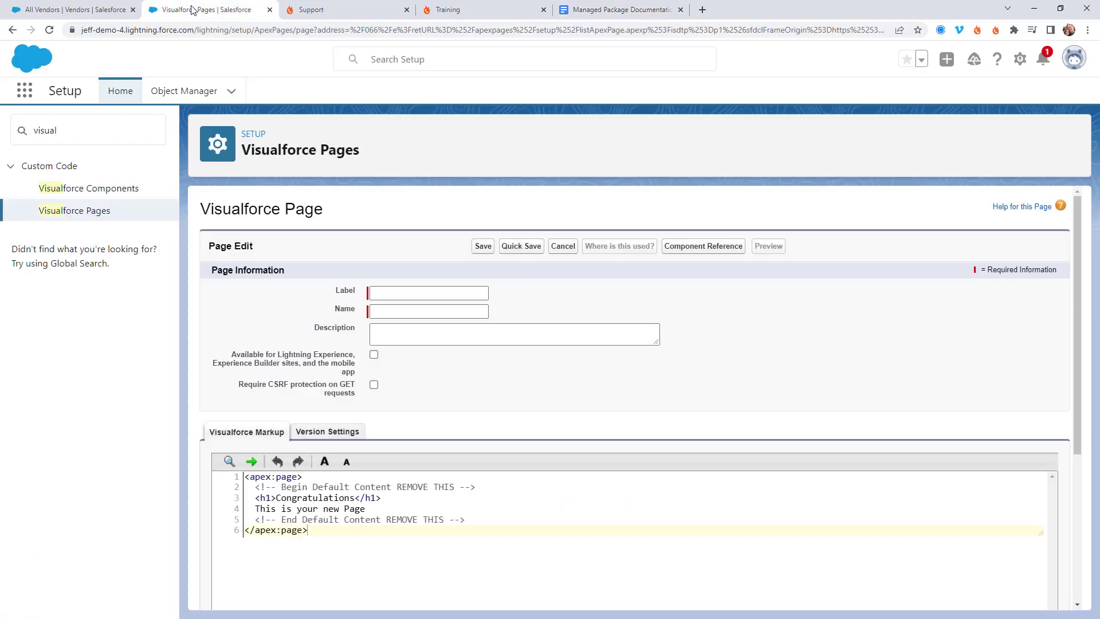
click(409, 290)
text(Vendor)
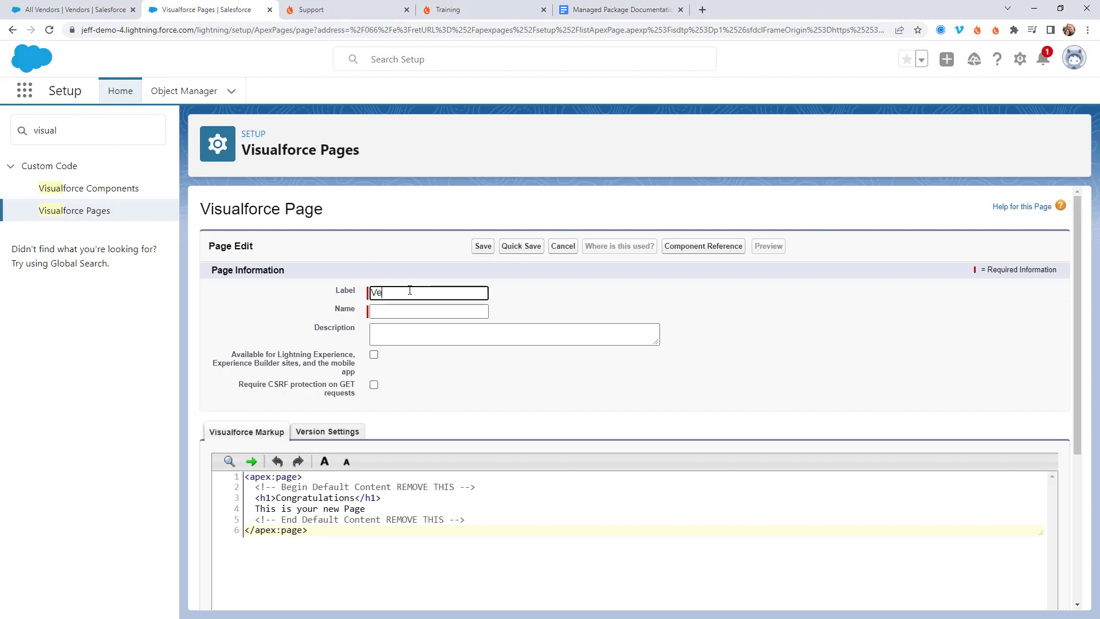
text(ContactDialerStart)
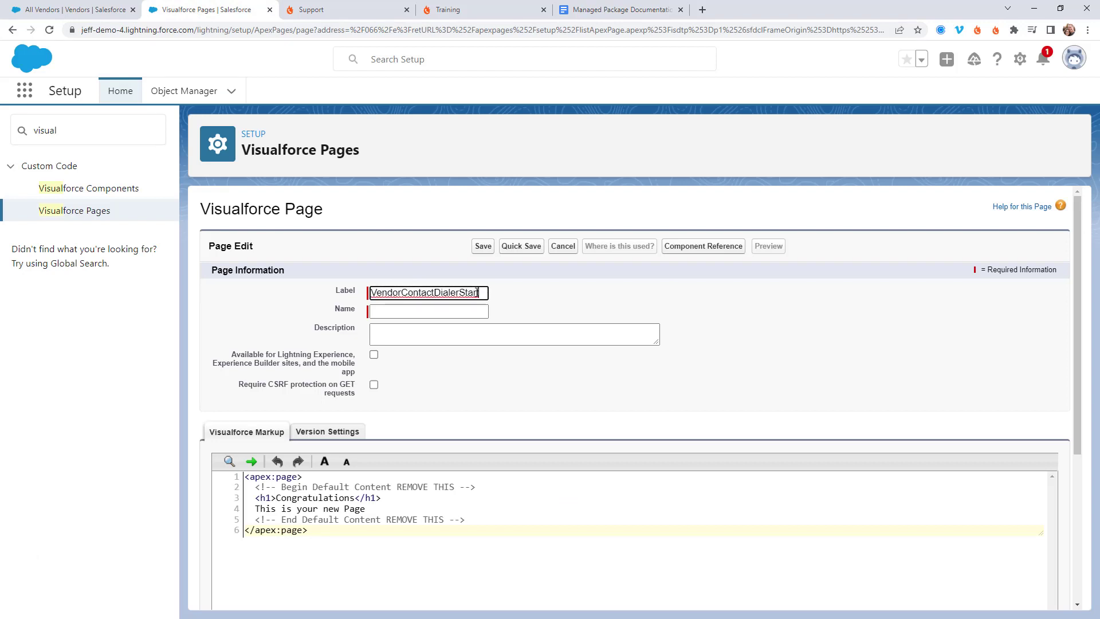
click(458, 311)
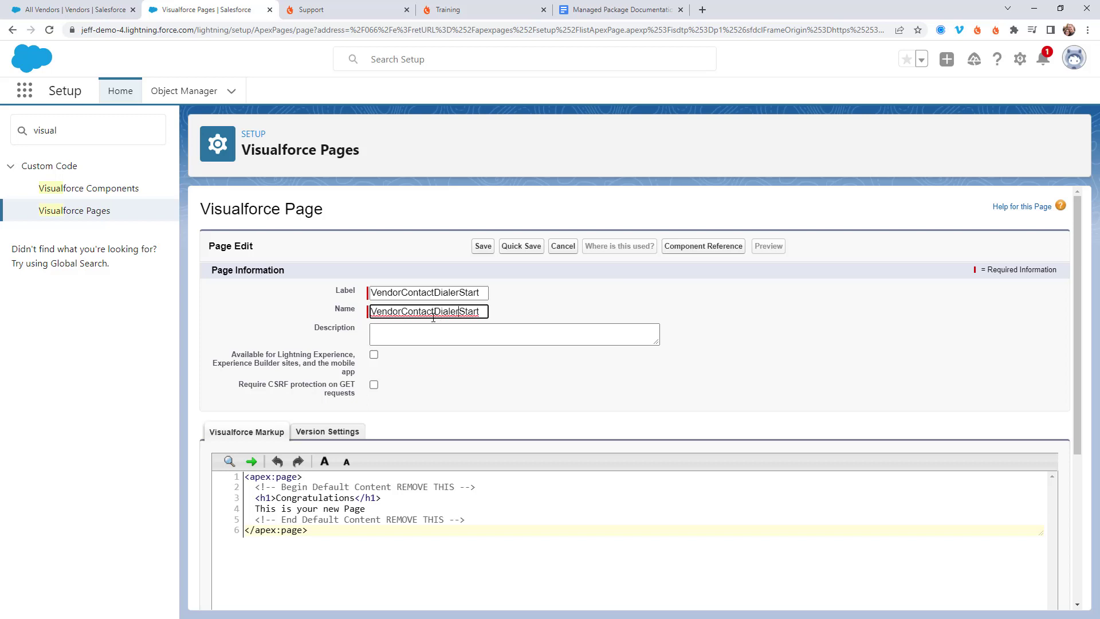
Delete all the default code from the new page's Visualforce markup.
scroll(402, 326, down, 2)
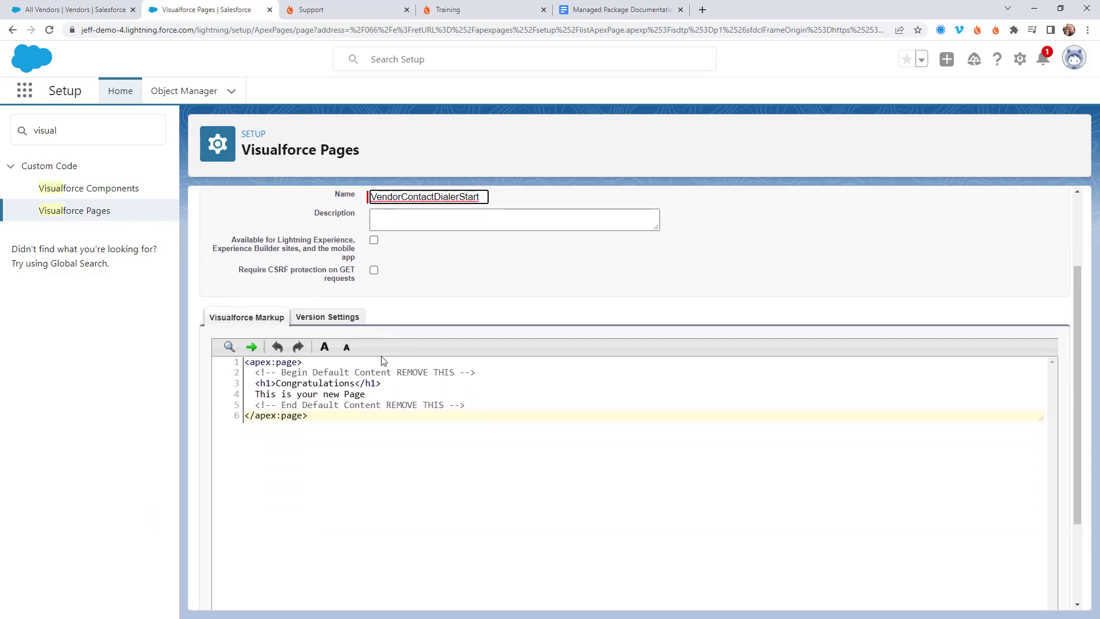
click(325, 405)
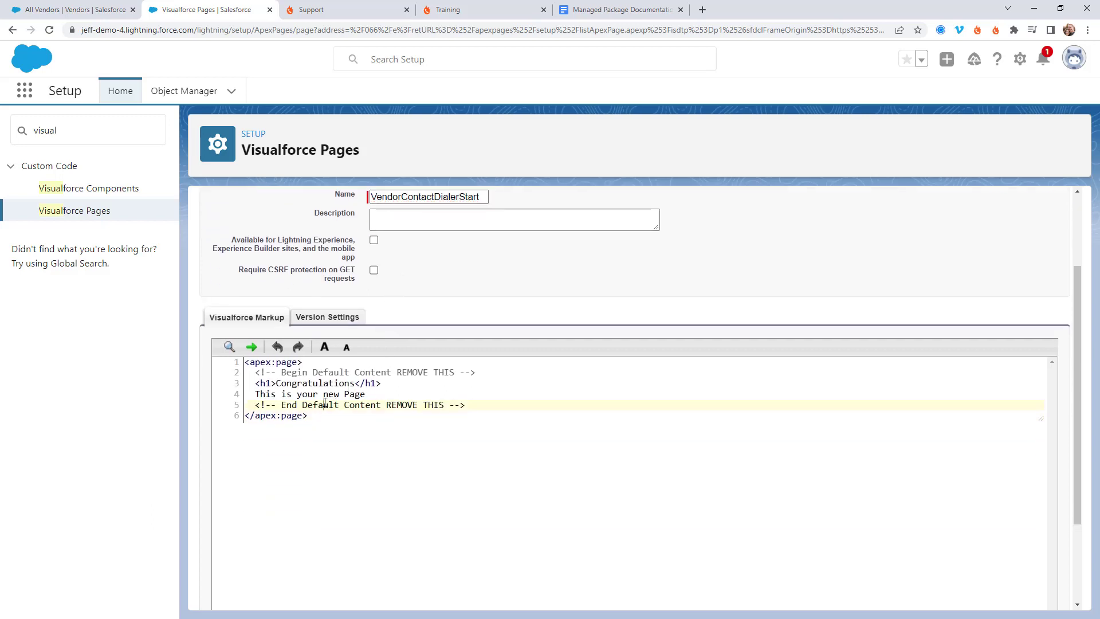
key(ctrl+a)
key(BackSpace)
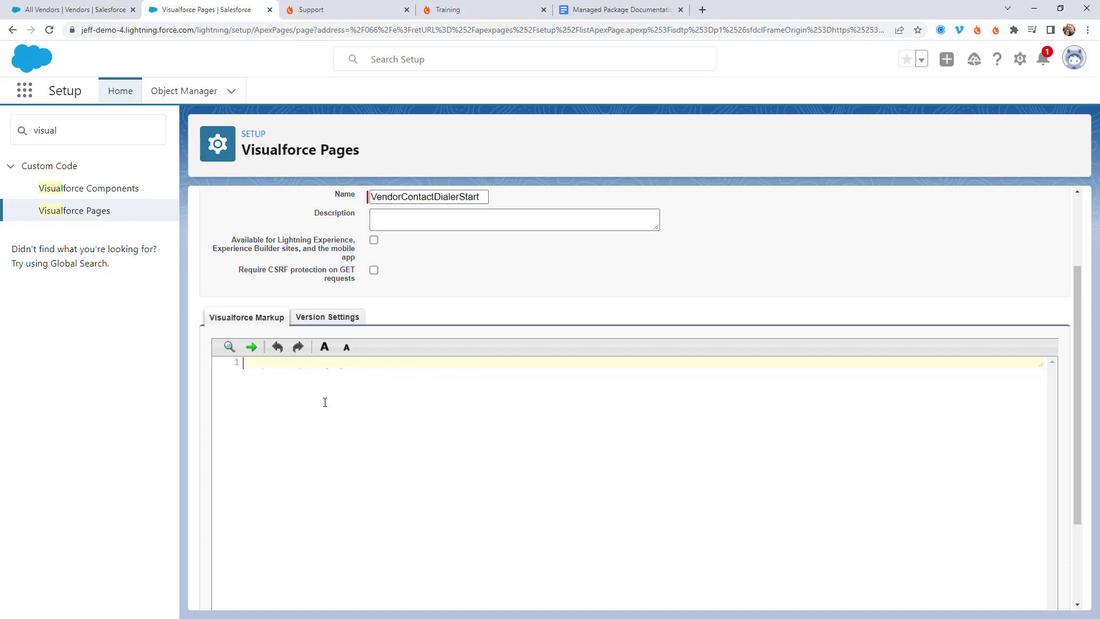
Copy the complete Visualforce markup code from the end of the Managed Package Documentation into the new page's empty markup.
click(587, 11)
scroll(721, 424, down, 15)
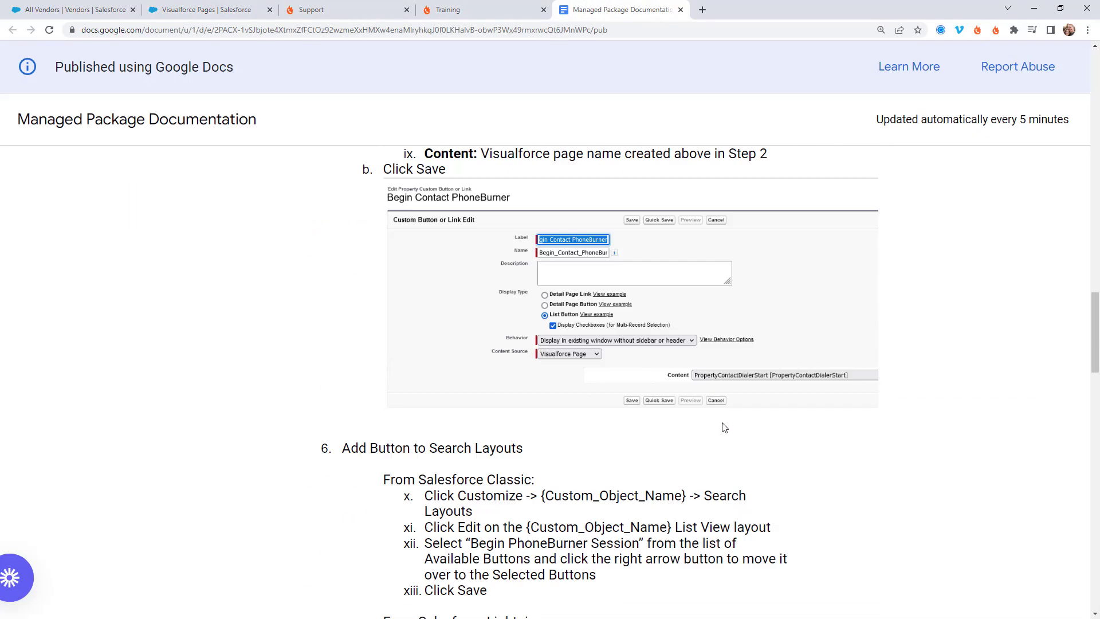
scroll(724, 427, down, 13)
scroll(722, 430, up, 5)
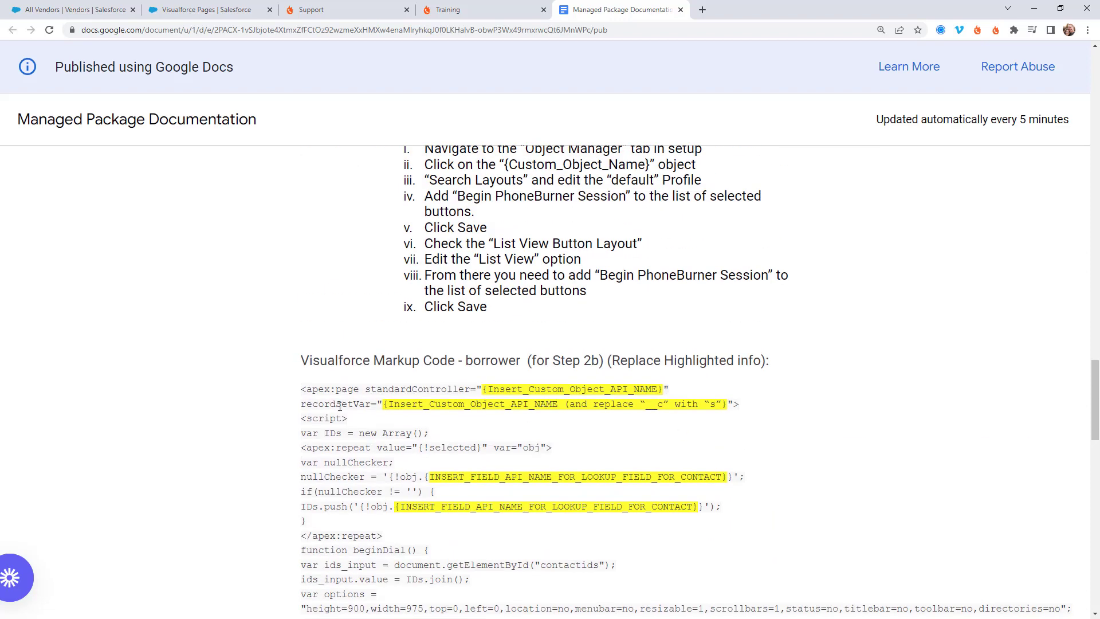
drag(302, 389, 405, 503)
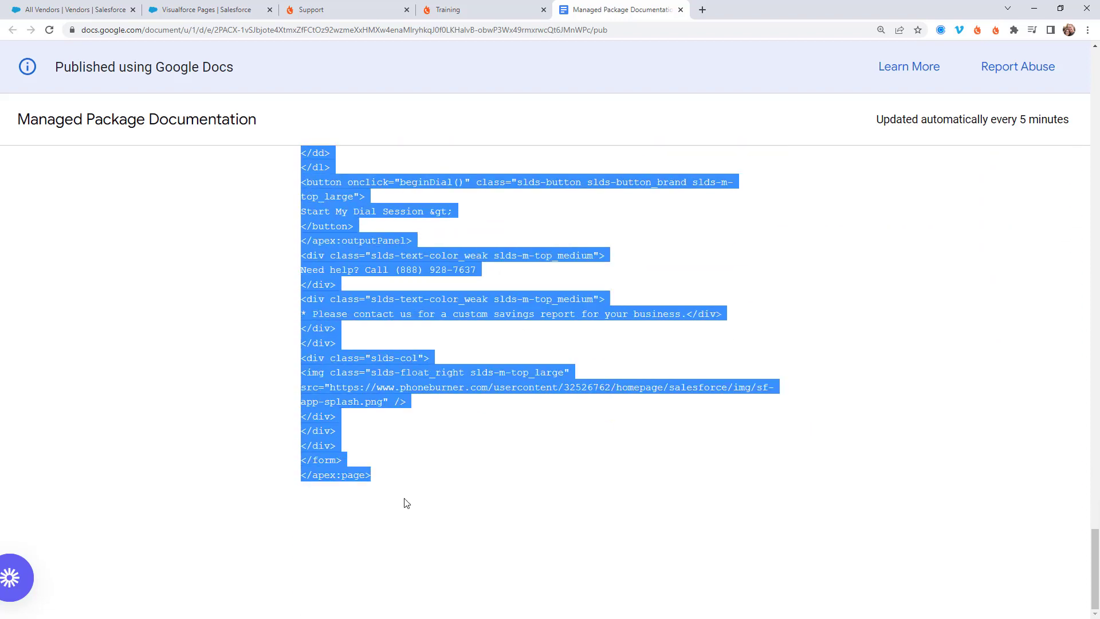
click(161, 15)
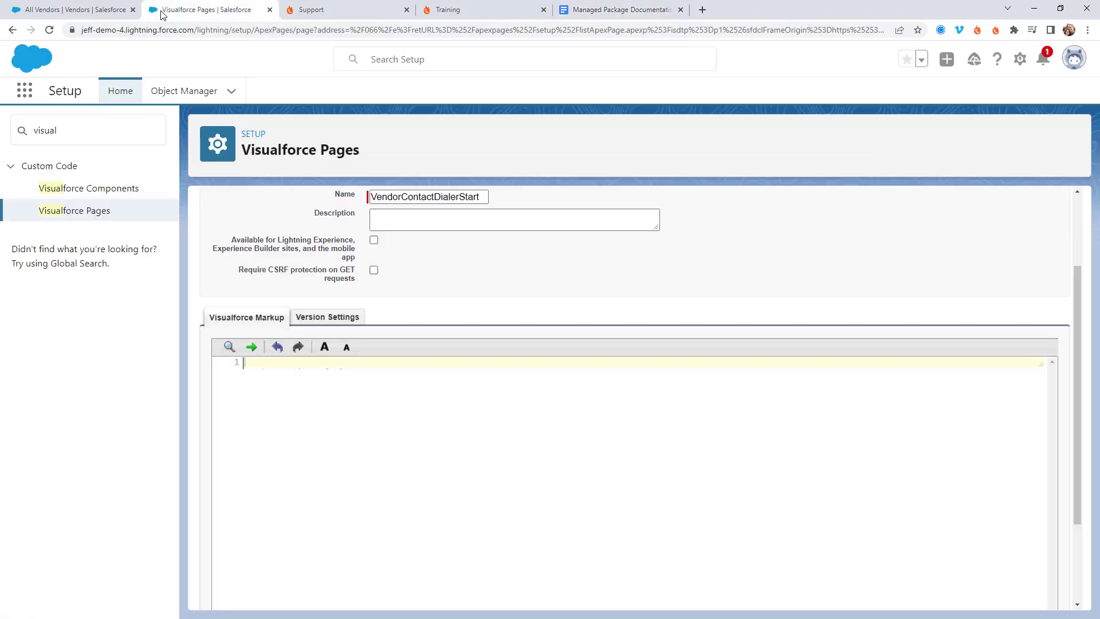
key(ctrl+v)
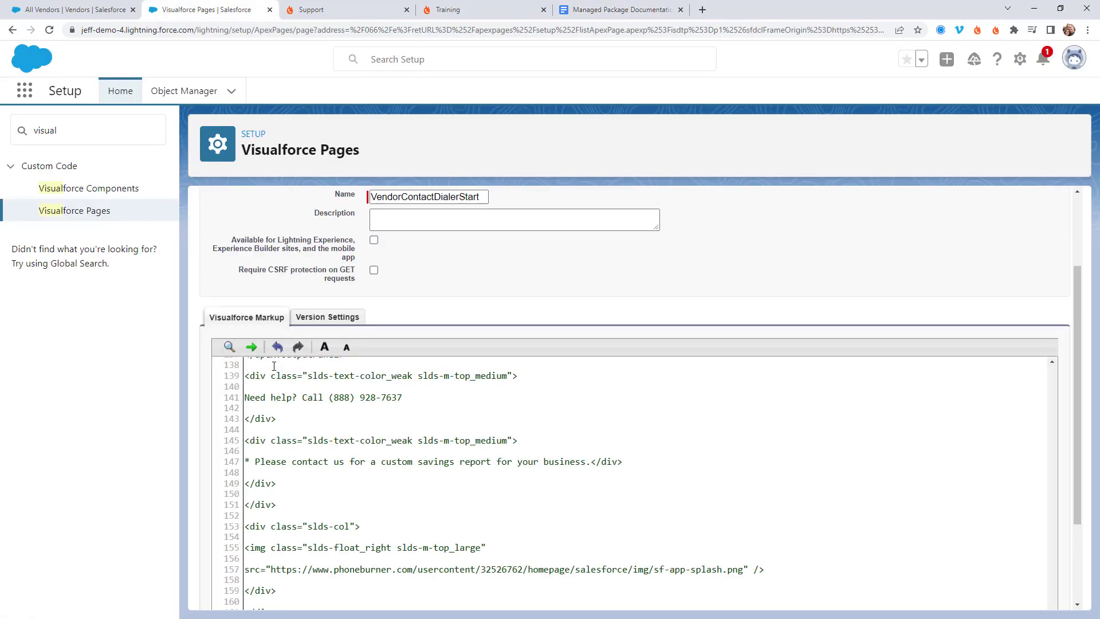
scroll(511, 502, up, 20)
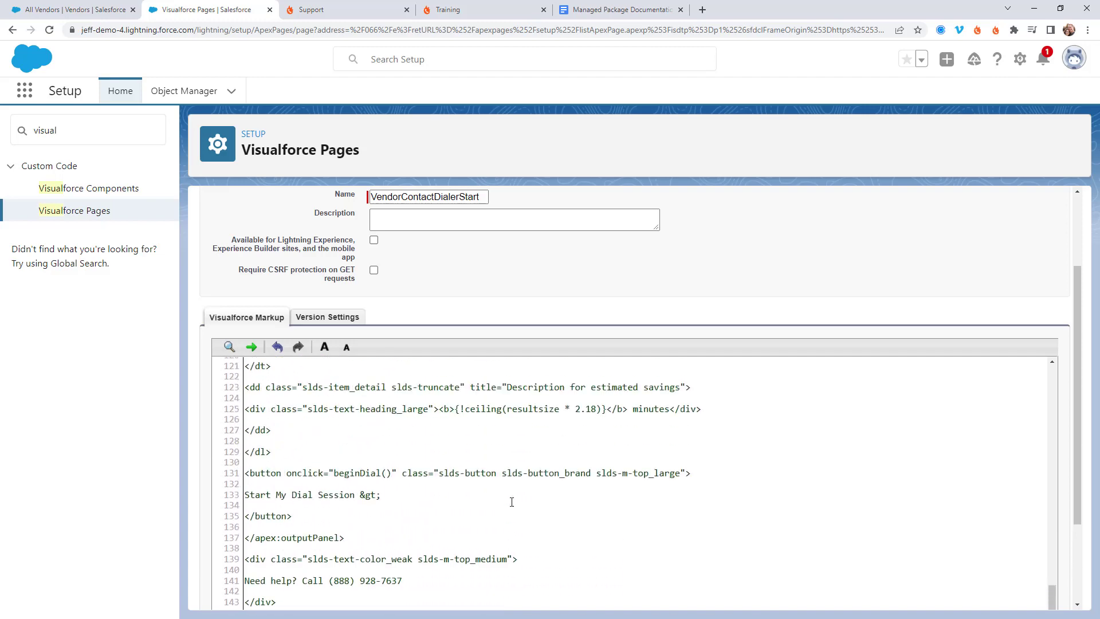
scroll(509, 501, up, 5)
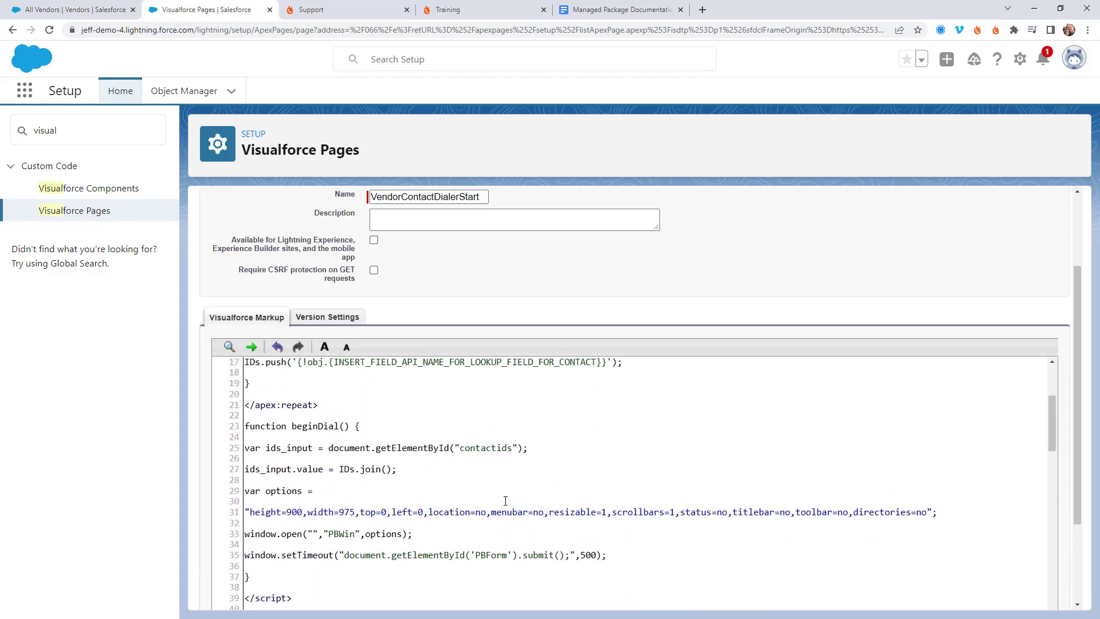
scroll(433, 505, up, 2)
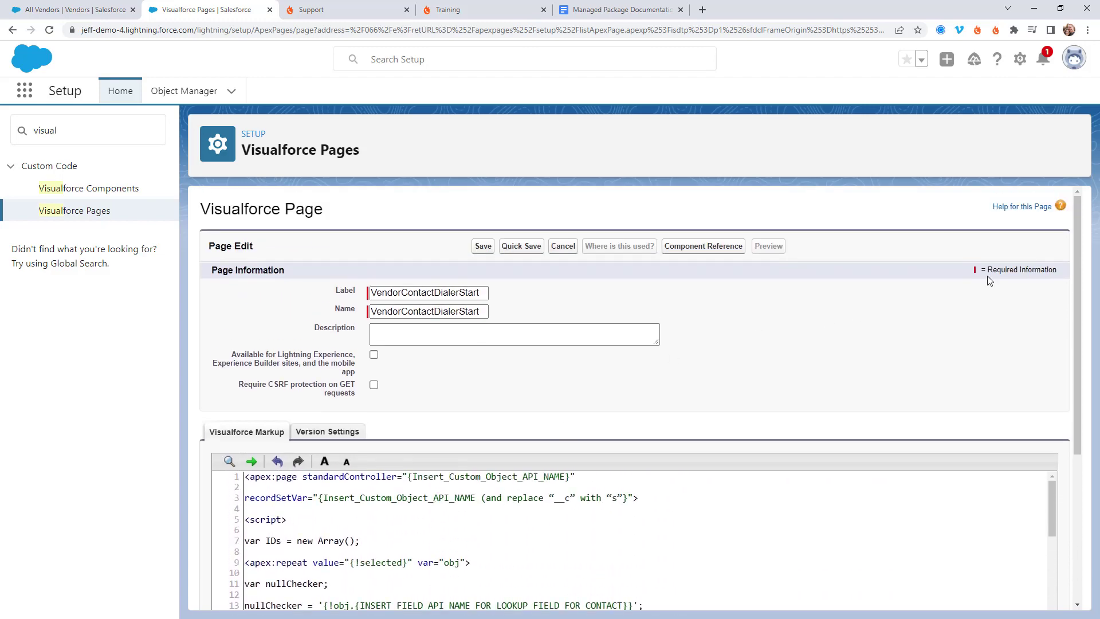
scroll(988, 276, down, 2)
drag(1076, 299, 1076, 381)
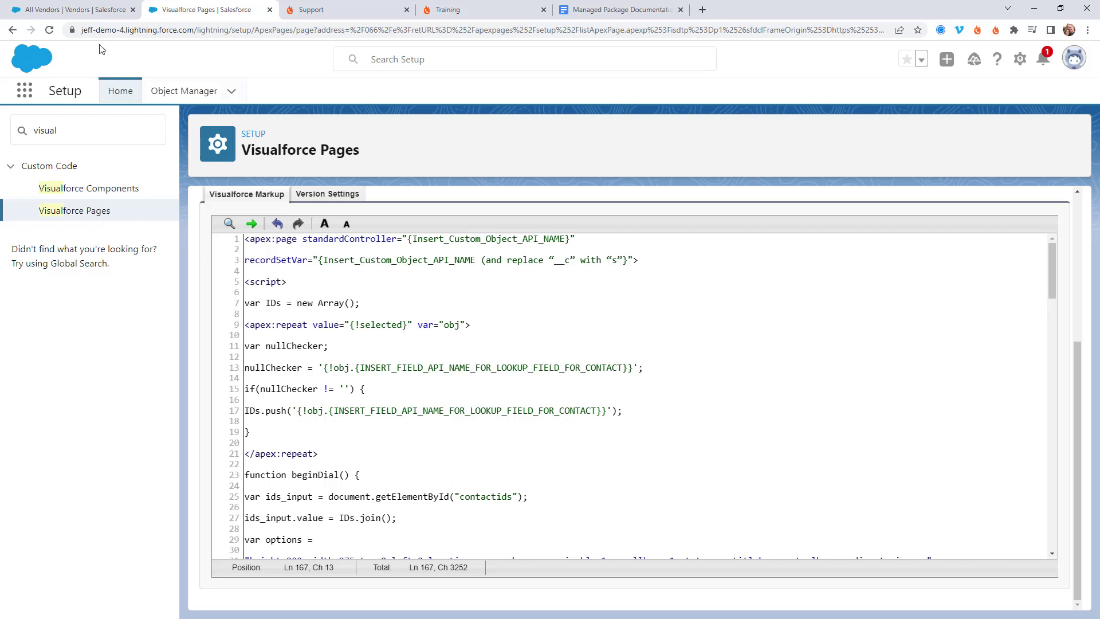
Open Salesforce Setup in a separate tab and search the Object Manager for "vendor".
click(62, 11)
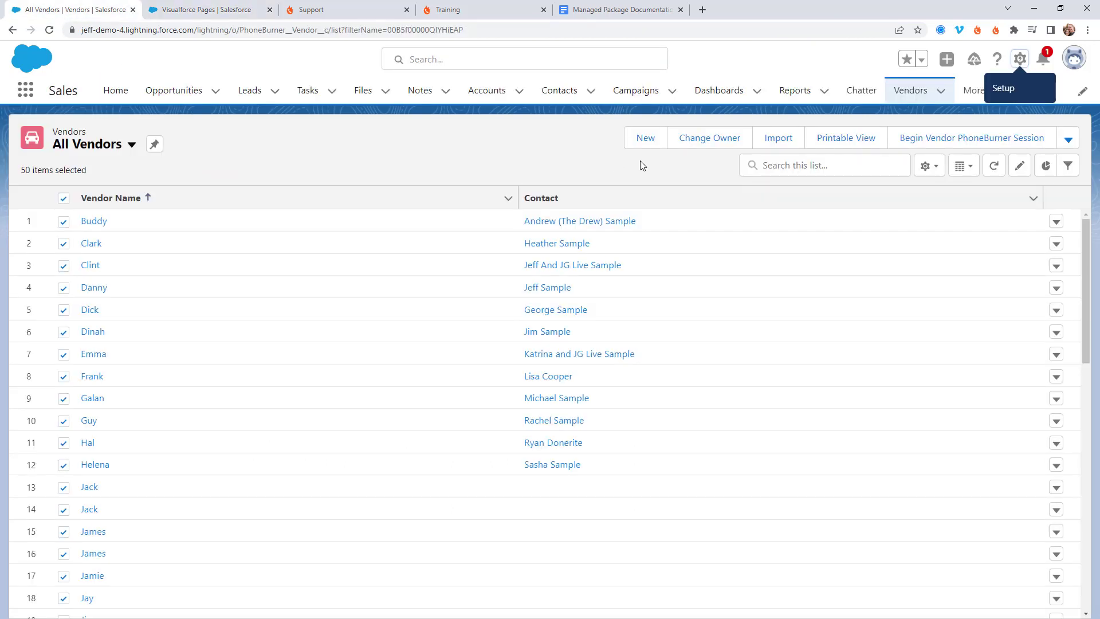
click(1019, 59)
click(932, 96)
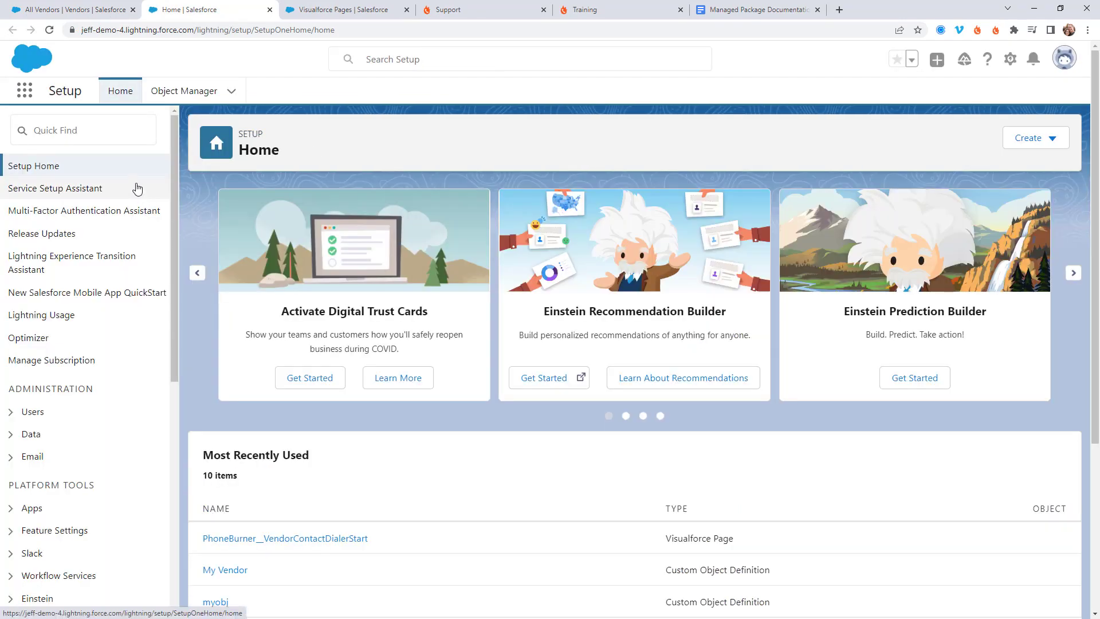
click(180, 98)
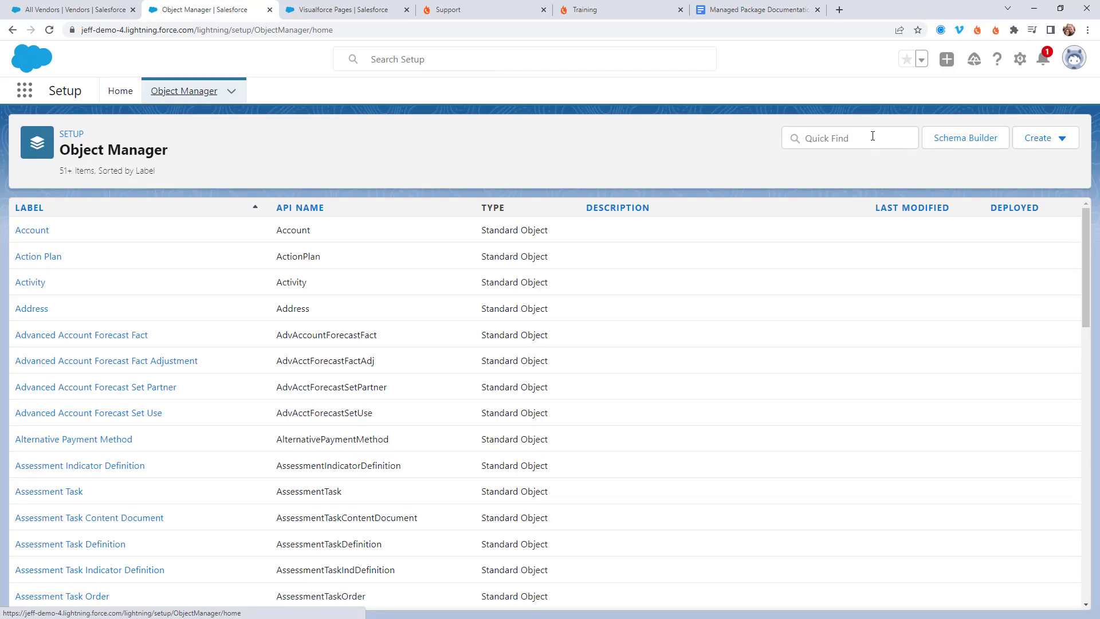
click(872, 136)
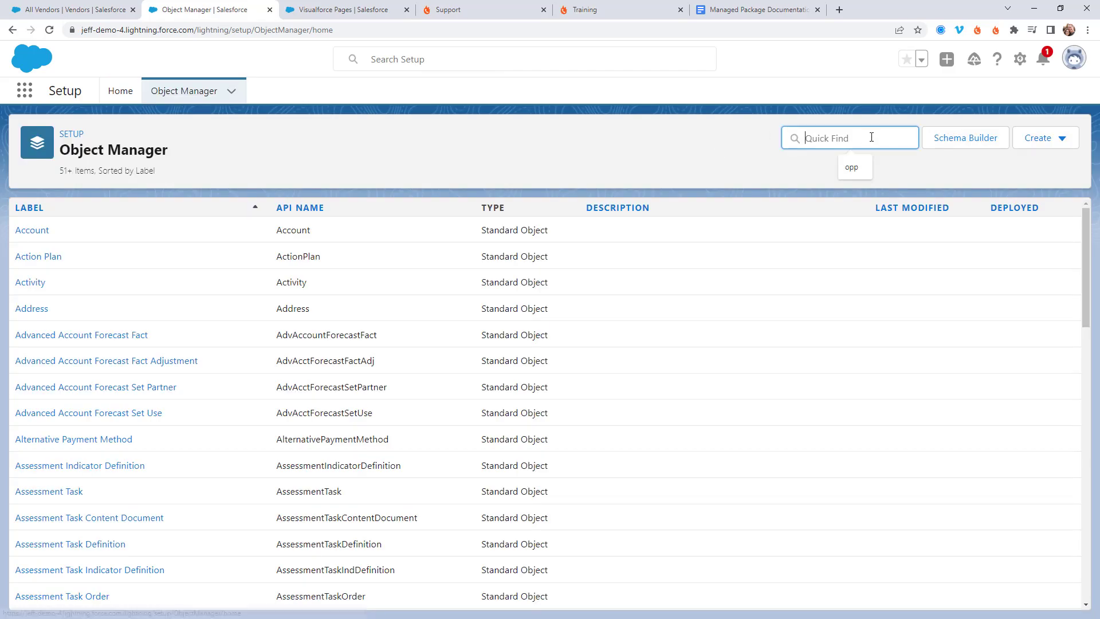
text(vendor)
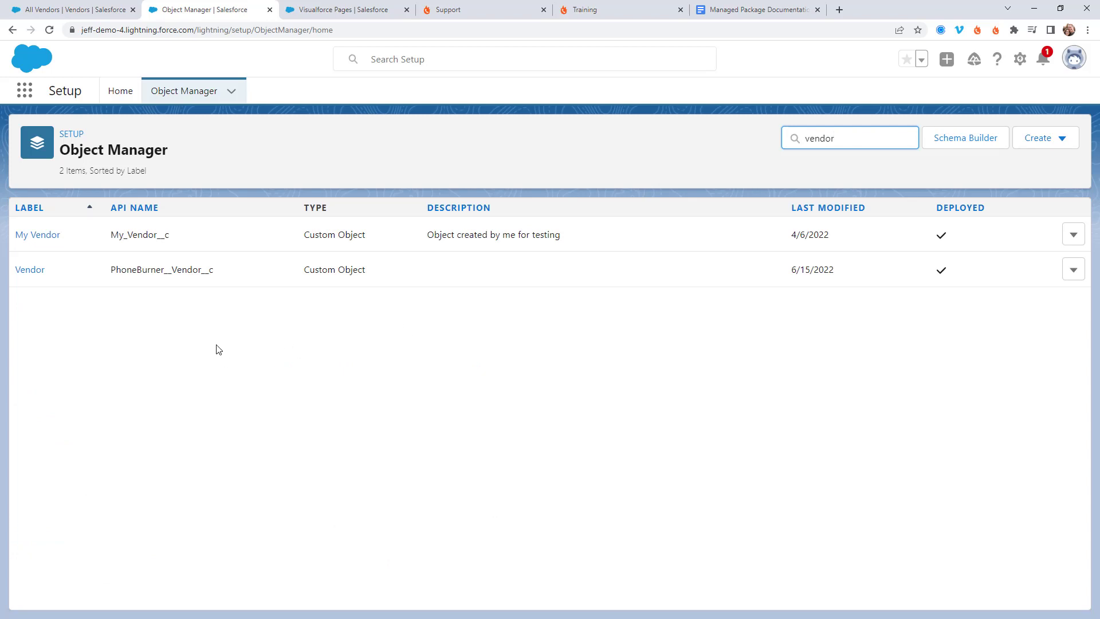
Copy the Vendor object's API name, PhoneBurner__Vendor__c, and replace the standardController placeholder in the Visualforce markup with it.
click(203, 286)
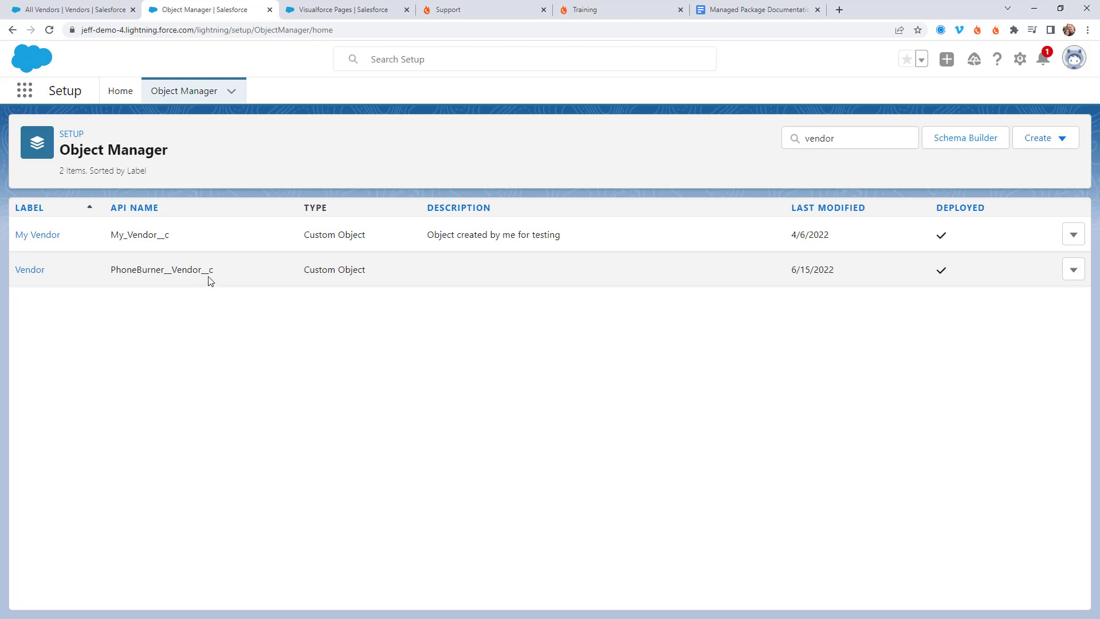
drag(214, 269, 111, 269)
key(ctrl+c)
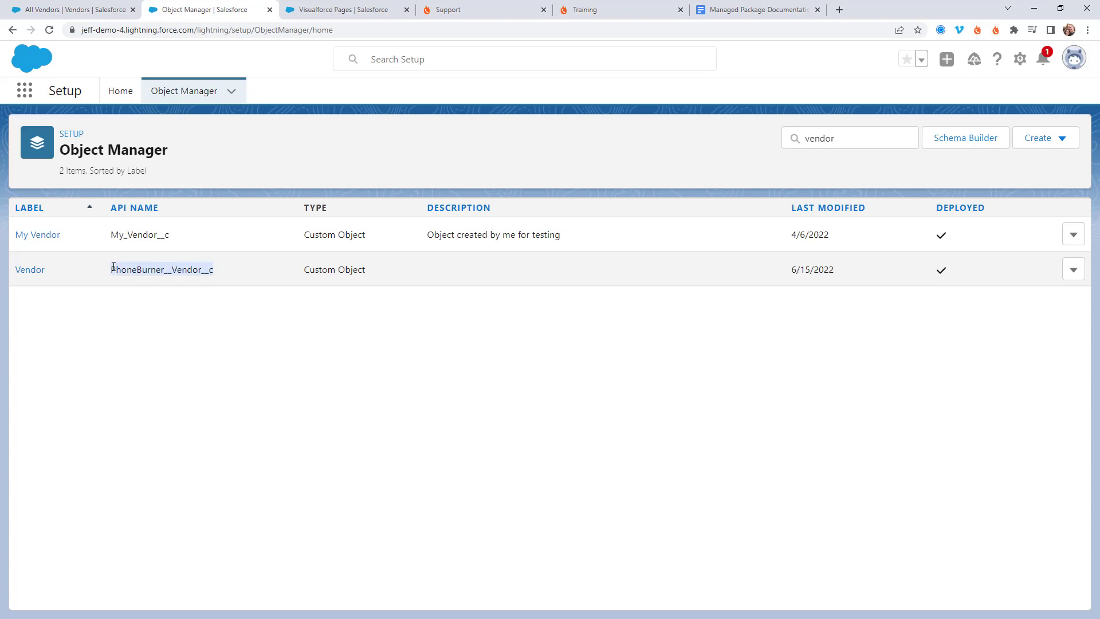
click(344, 10)
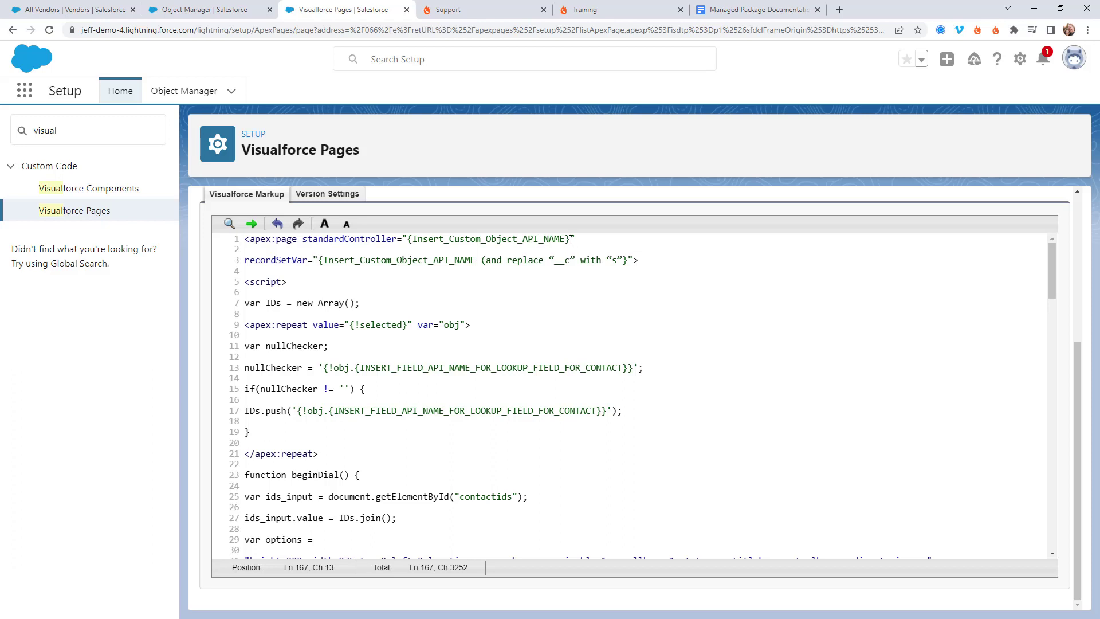
drag(571, 239, 409, 240)
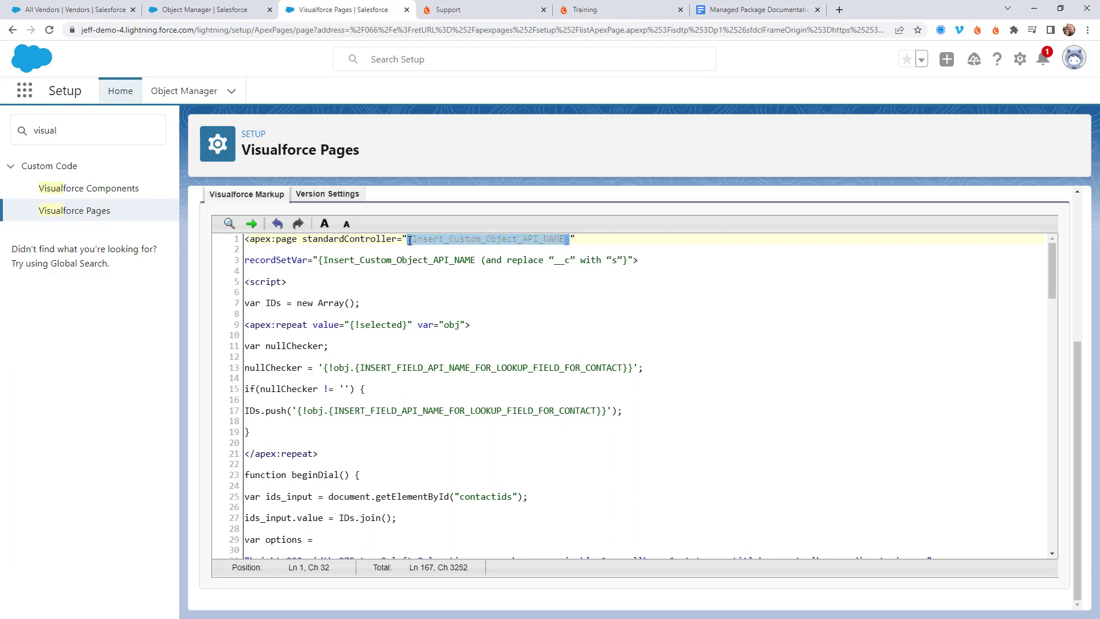
key(ctrl+v)
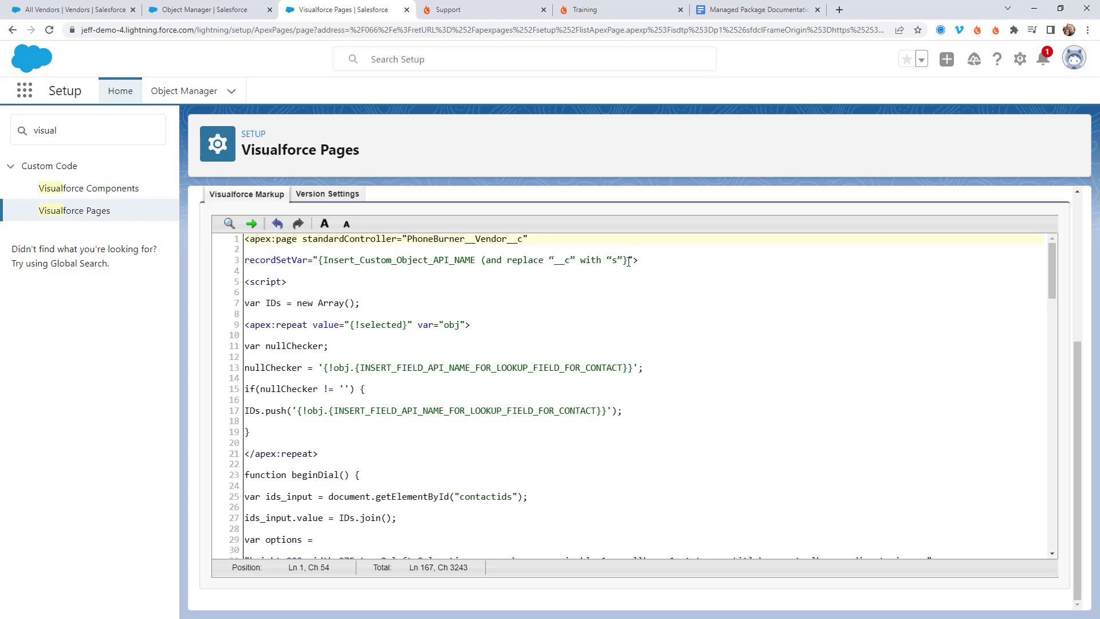
Replace the recordSetVar placeholder in the markup with PhoneBurner__Vendors, ending the object's API name in "s" instead of "__c".
drag(629, 261, 321, 266)
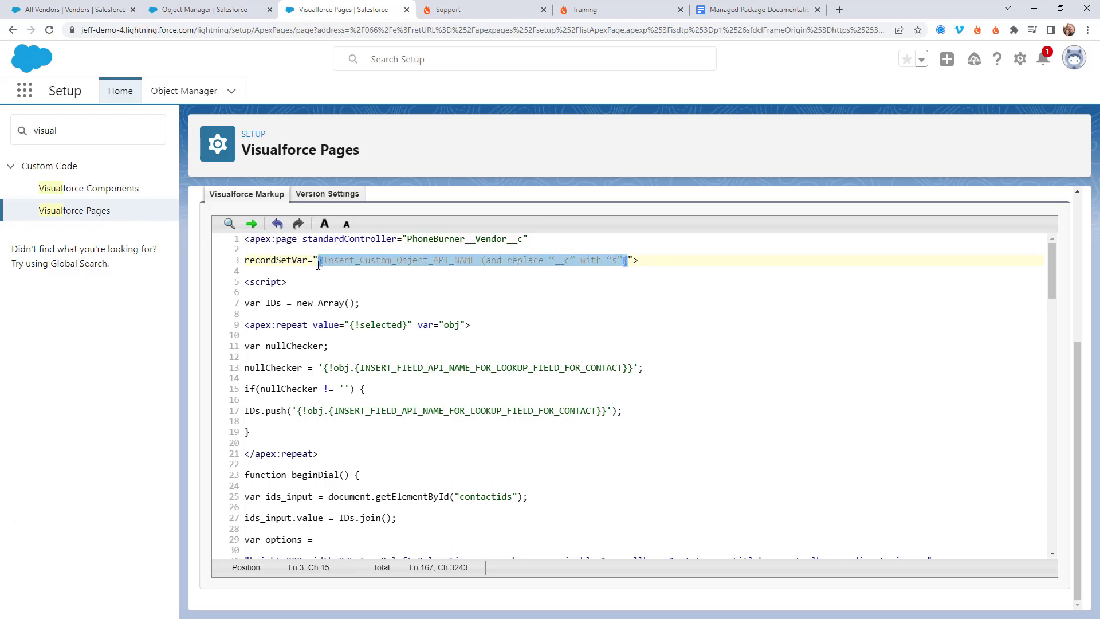
key(ctrl+v)
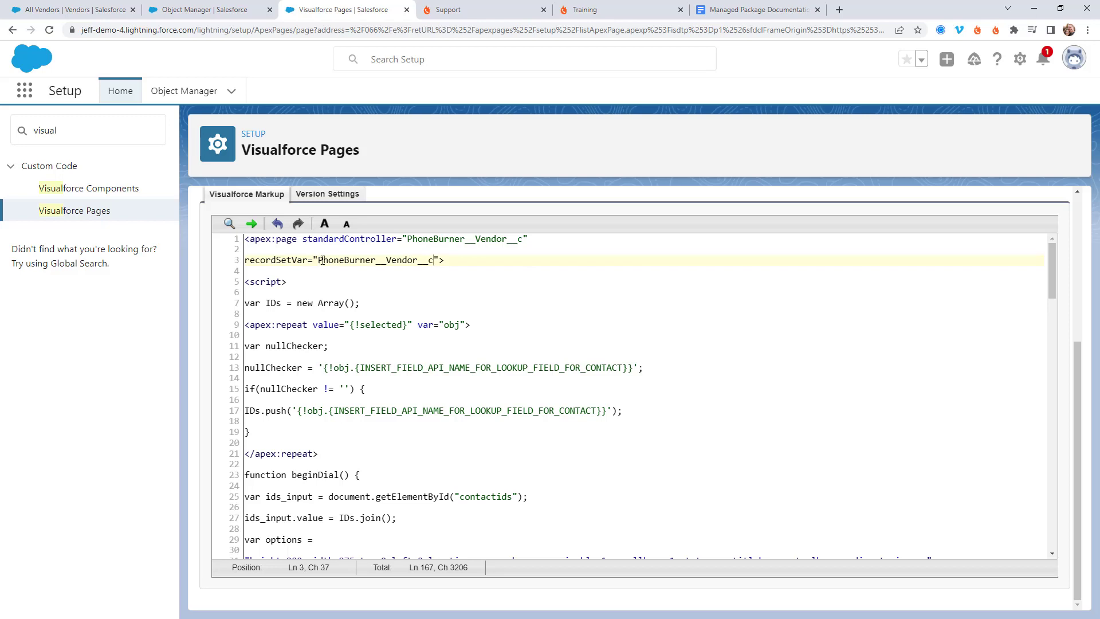
key(BackSpace)
key(BackSpace)
key(BackSpace)
text(s)
Select the contact lookup placeholder on the nullChecker line and find the Lookup(Contact) field among the Vendor object's Fields & Relationships.
drag(259, 369, 607, 373)
drag(318, 410, 494, 417)
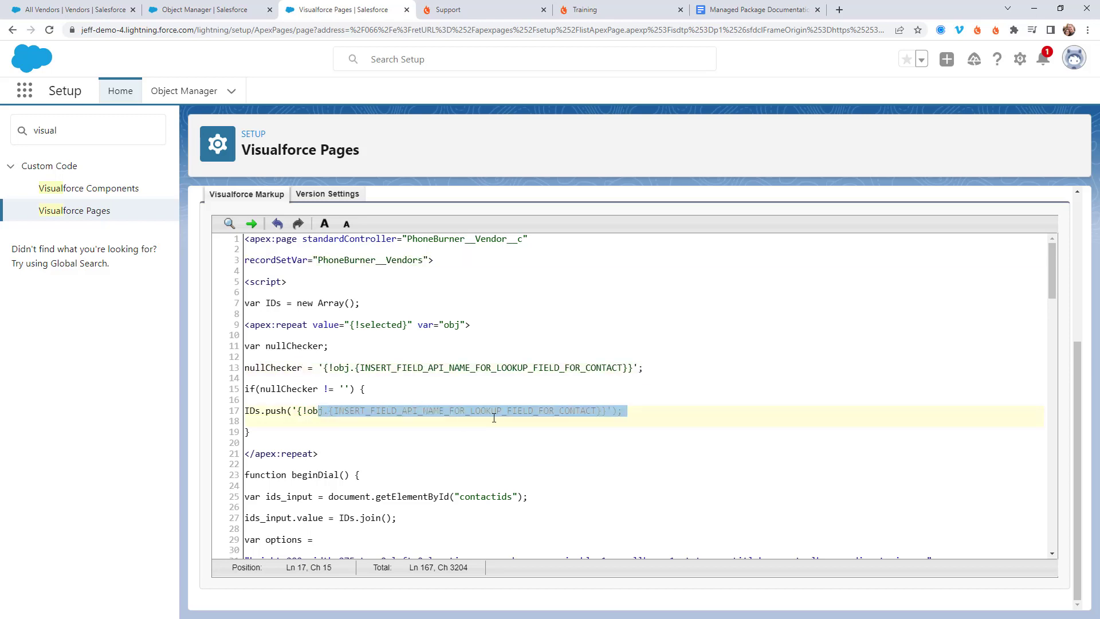
click(581, 386)
drag(629, 369, 372, 367)
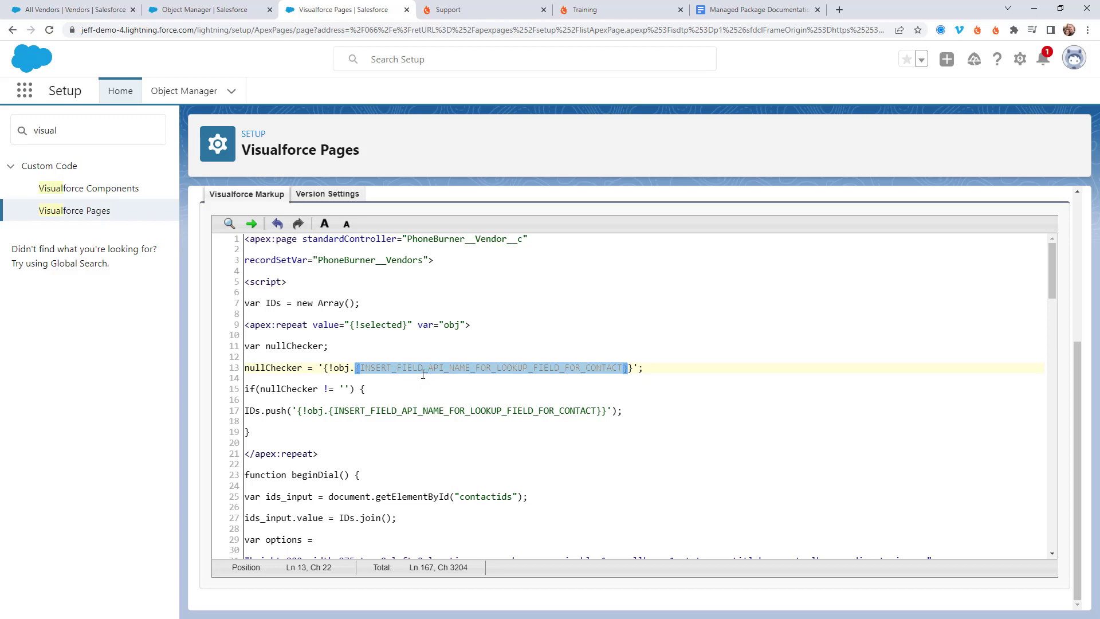
click(198, 11)
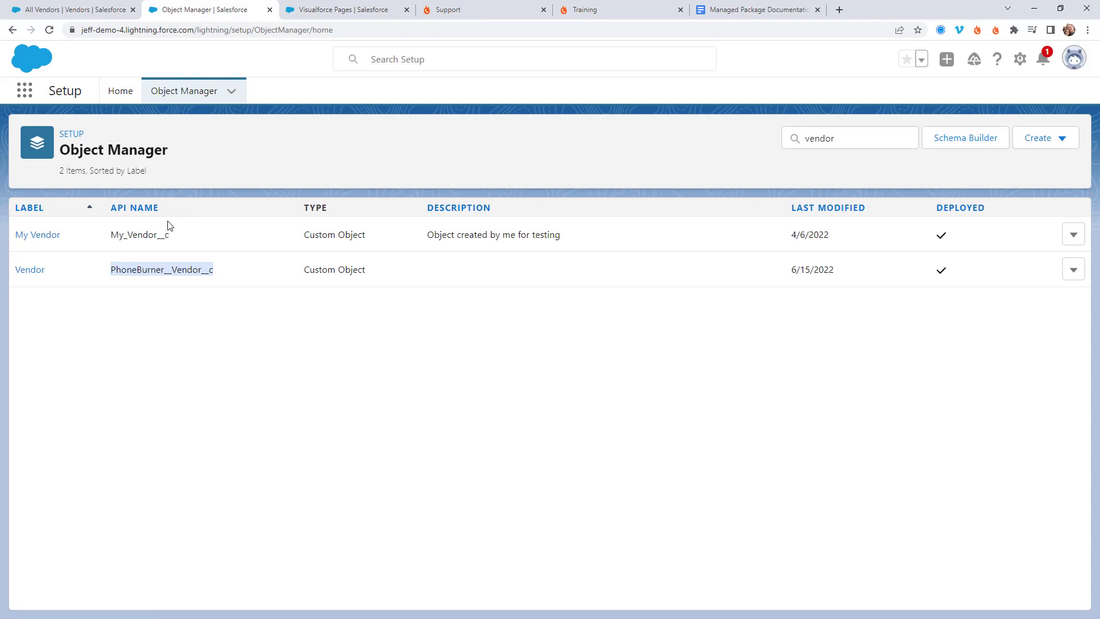
click(30, 270)
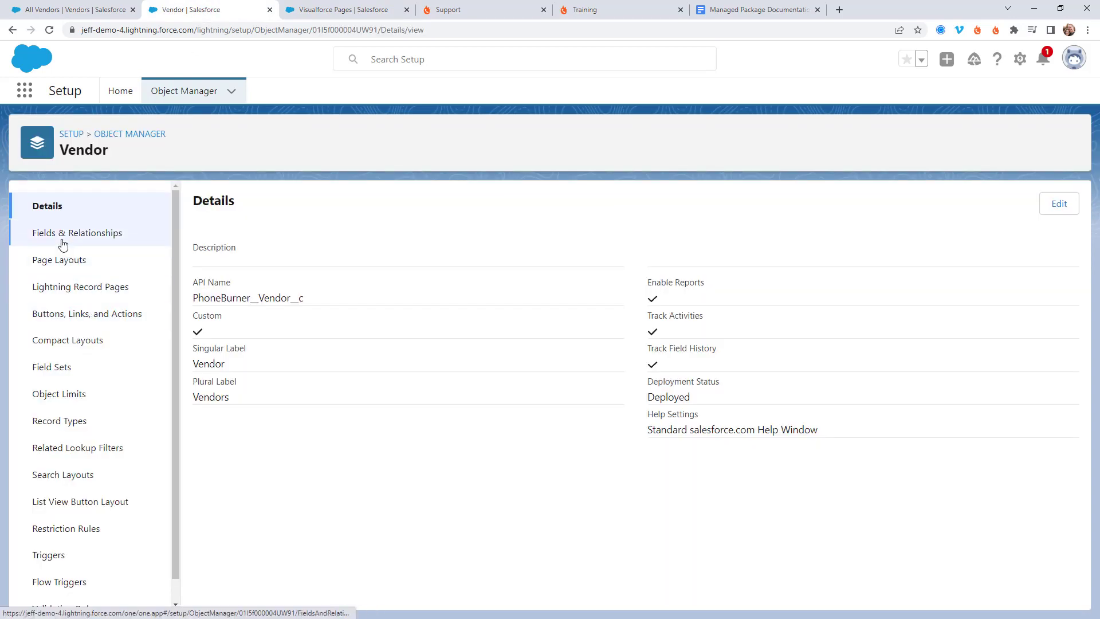
click(59, 241)
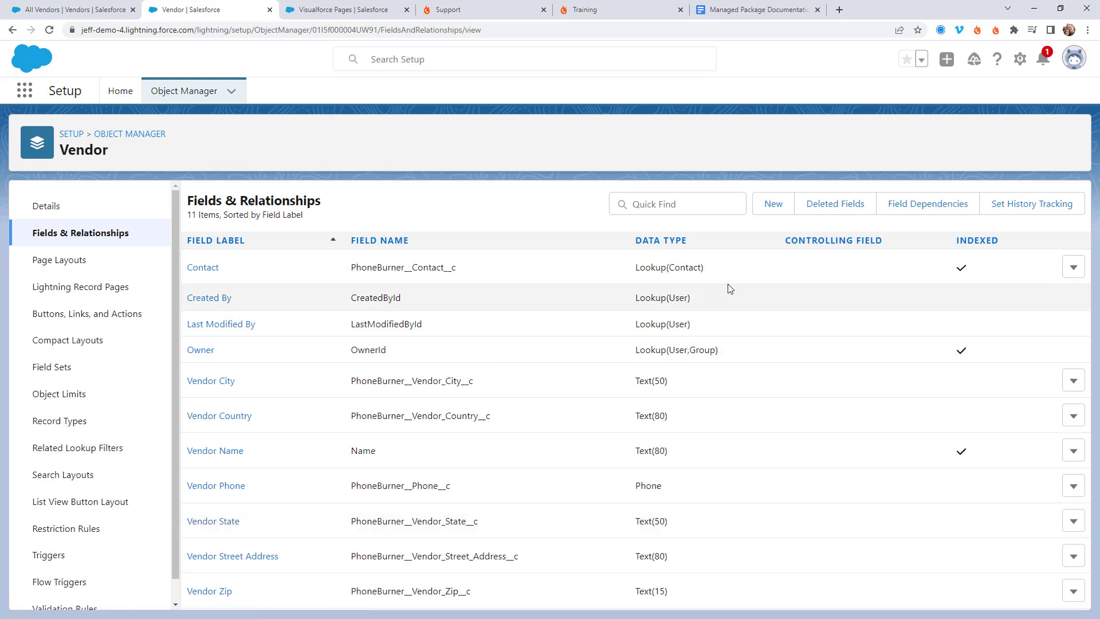
drag(713, 269, 637, 274)
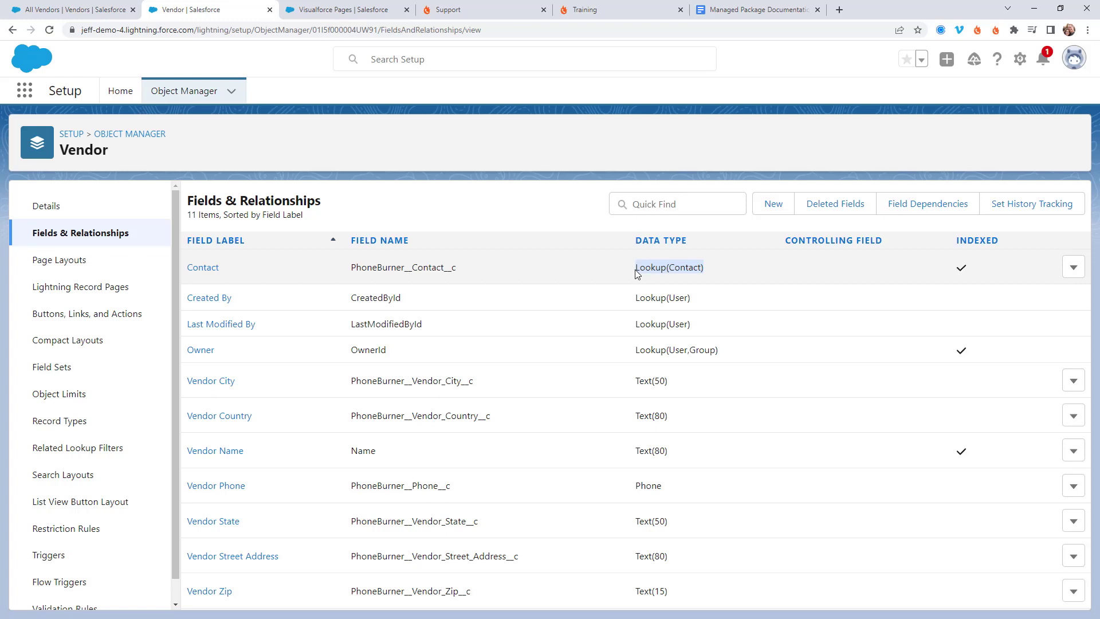
Copy the Contact field's name, PhoneBurner__Contact__c, and replace the placeholders on the nullChecker and IDs.push lines of the markup with it.
click(58, 9)
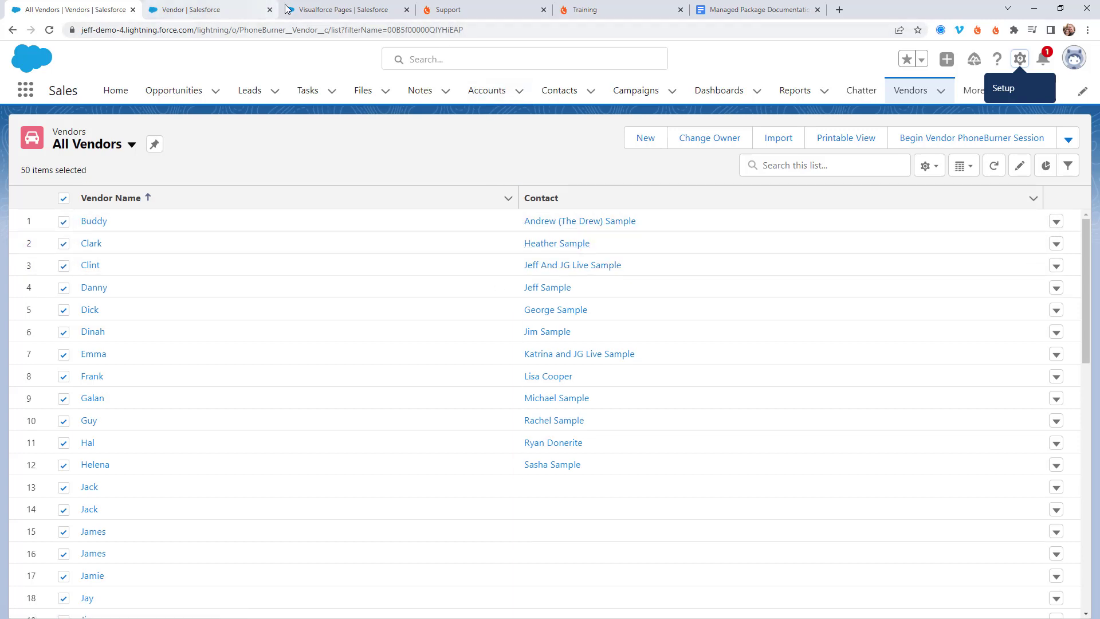
key(ctrl+Tab)
key(ctrl+Tab)
click(230, 20)
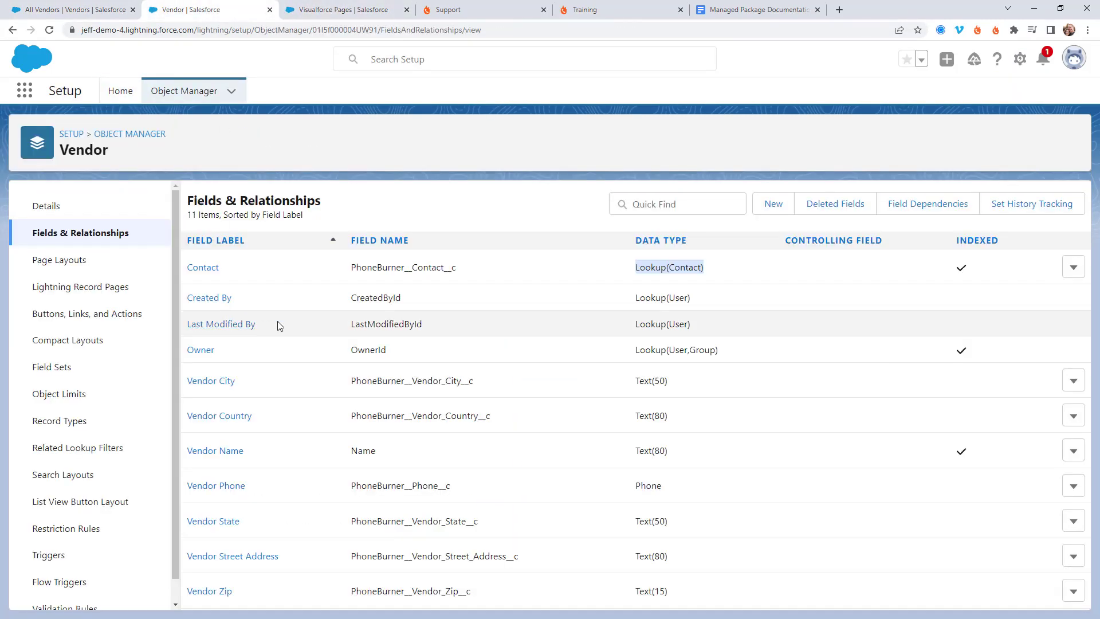
drag(450, 266, 351, 269)
key(ctrl+c)
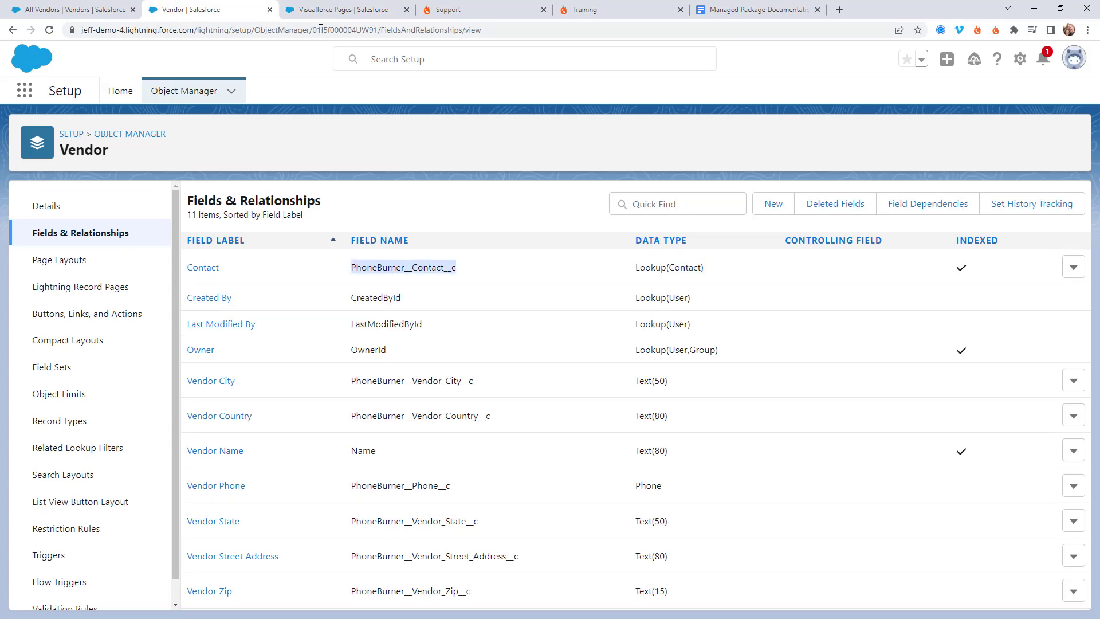
key(ctrl+Tab)
key(ctrl+v)
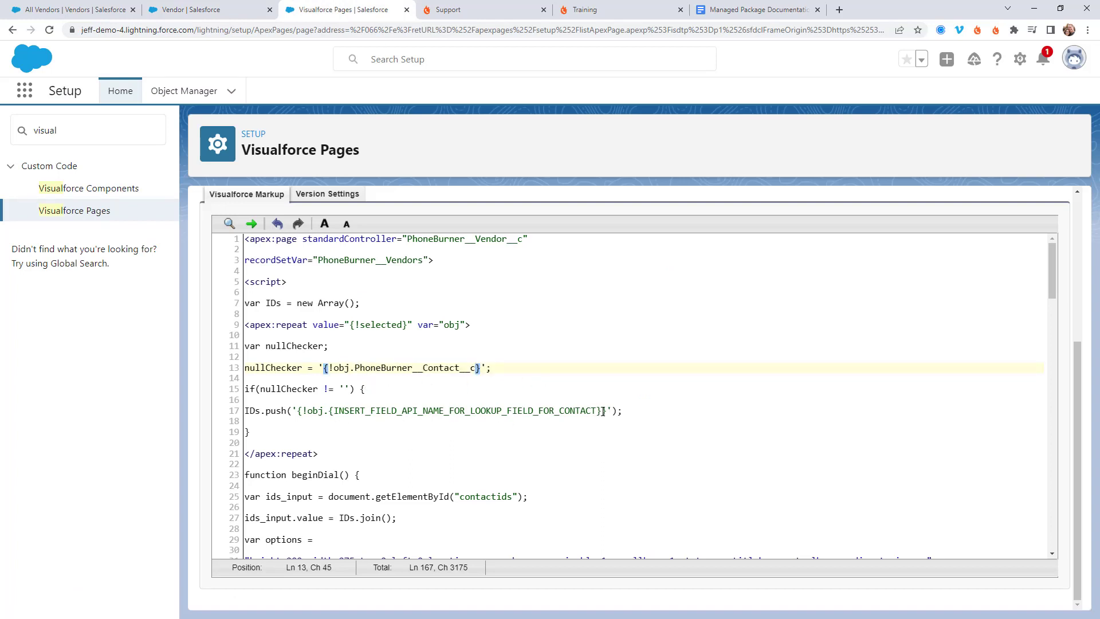
drag(602, 412, 331, 412)
key(ctrl+v)
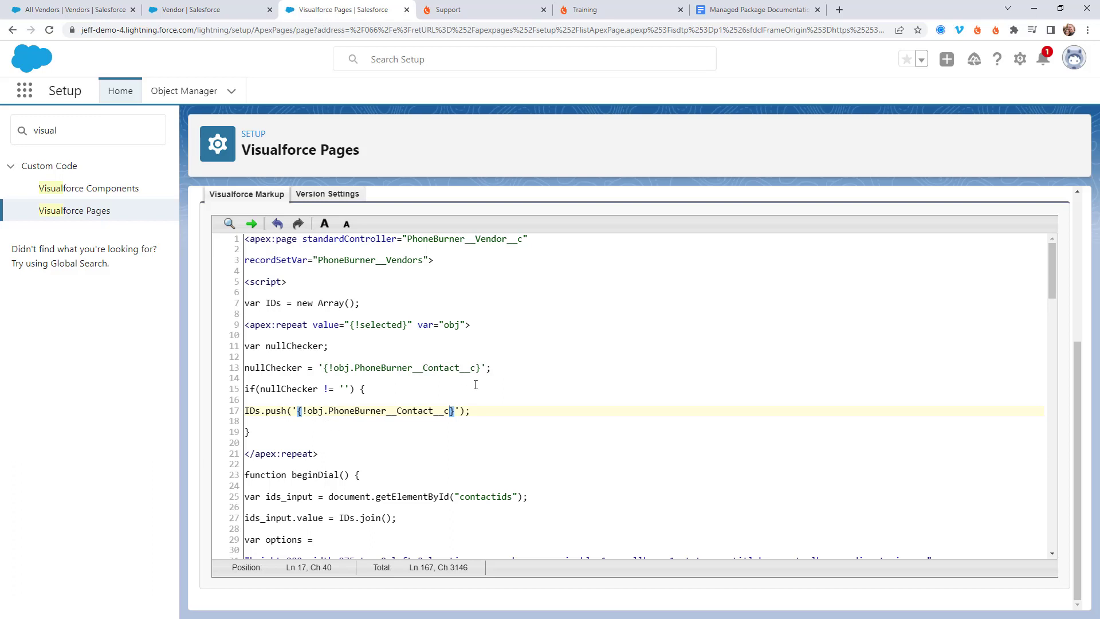
Save the VendorContactDialerStart page and filter the Visualforce Pages list to entries starting with V.
scroll(515, 344, up, 5)
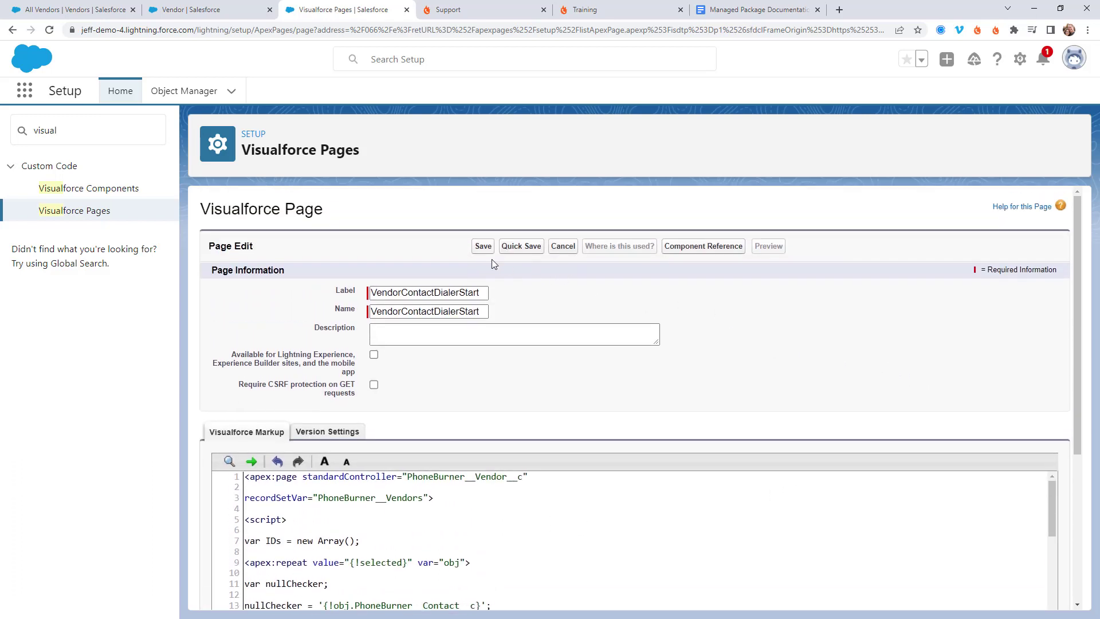
click(482, 246)
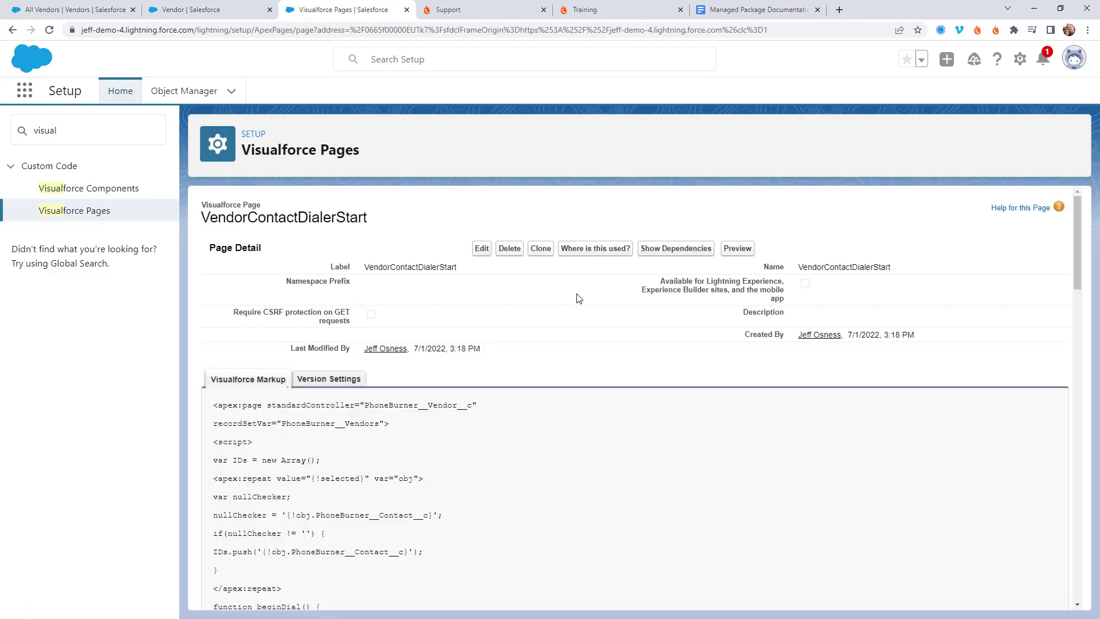
click(90, 212)
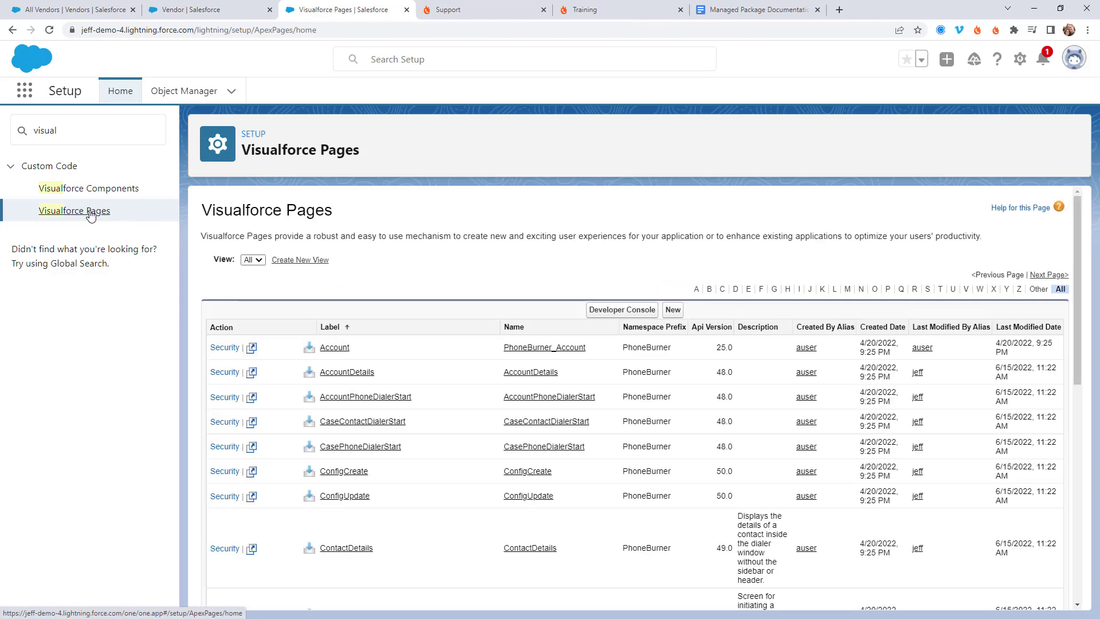
scroll(403, 295, down, 5)
scroll(403, 296, down, 5)
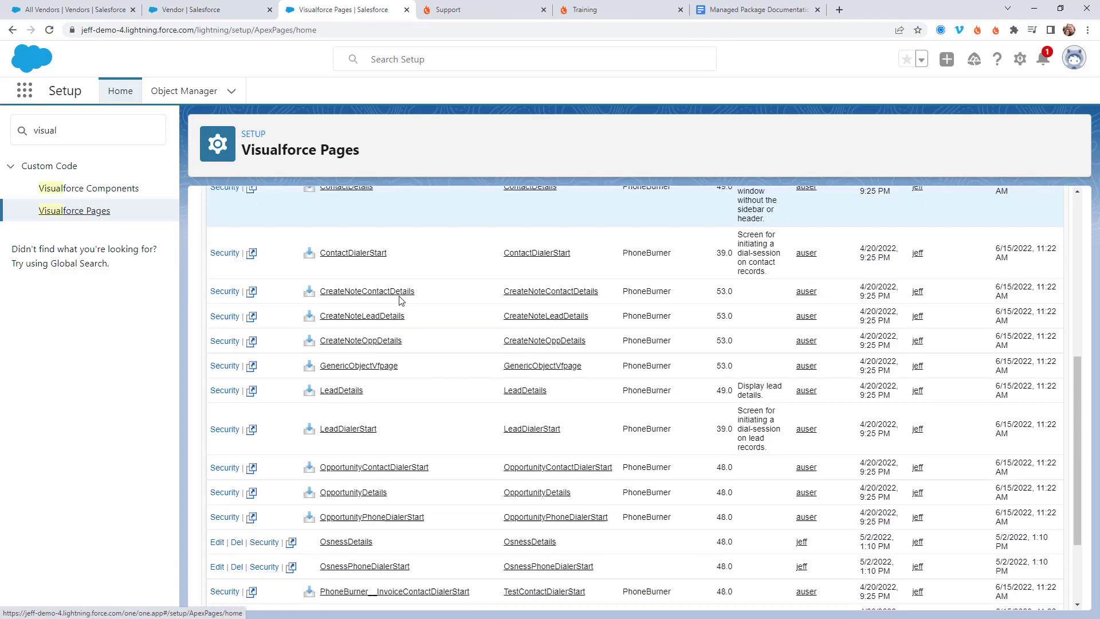
scroll(804, 380, up, 5)
scroll(803, 380, up, 10)
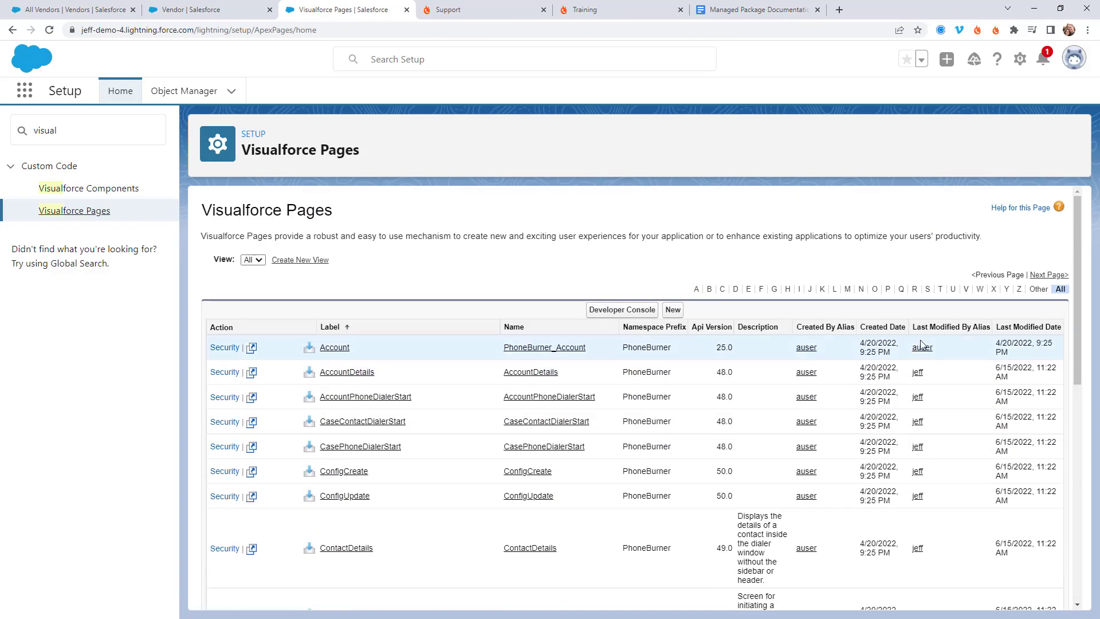
click(976, 277)
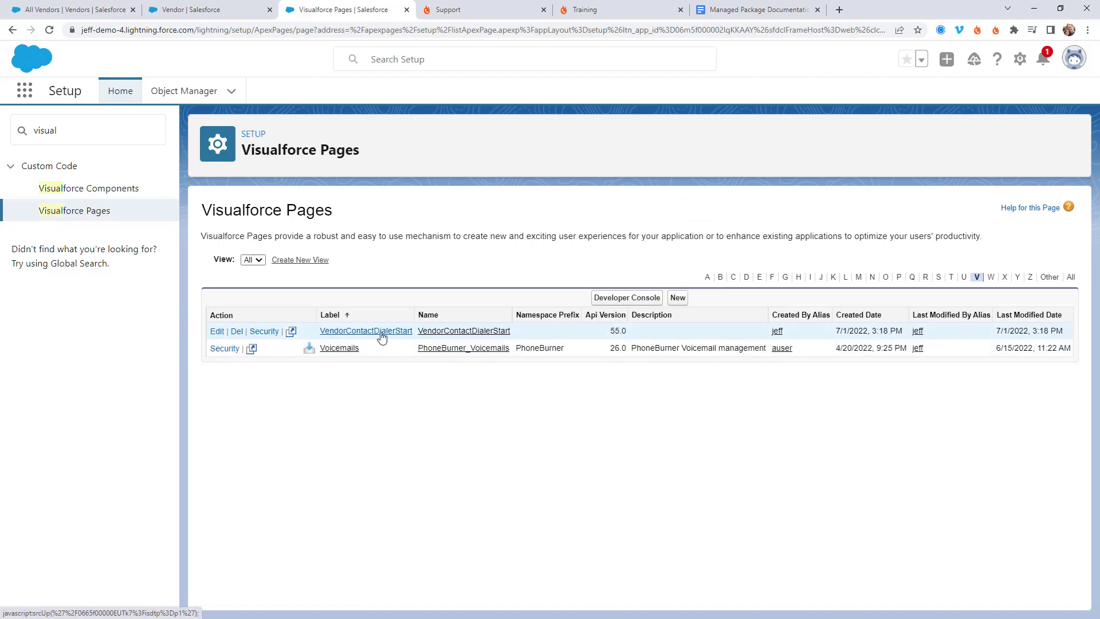
Enable all available profiles in the security settings of the VendorContactDialerStart page and save the access.
click(275, 341)
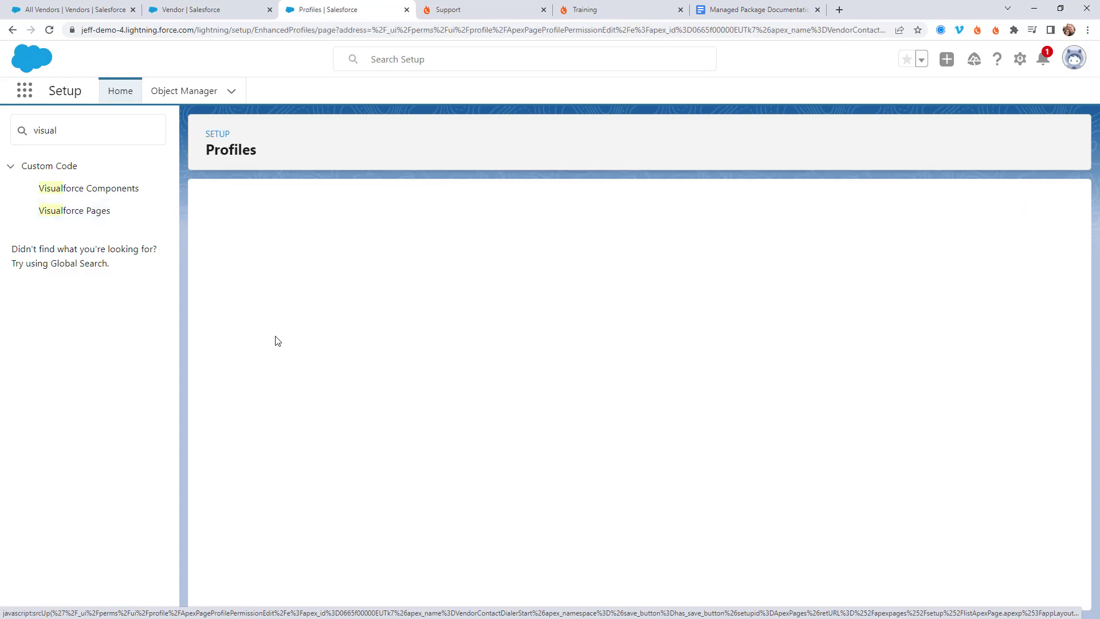
click(263, 286)
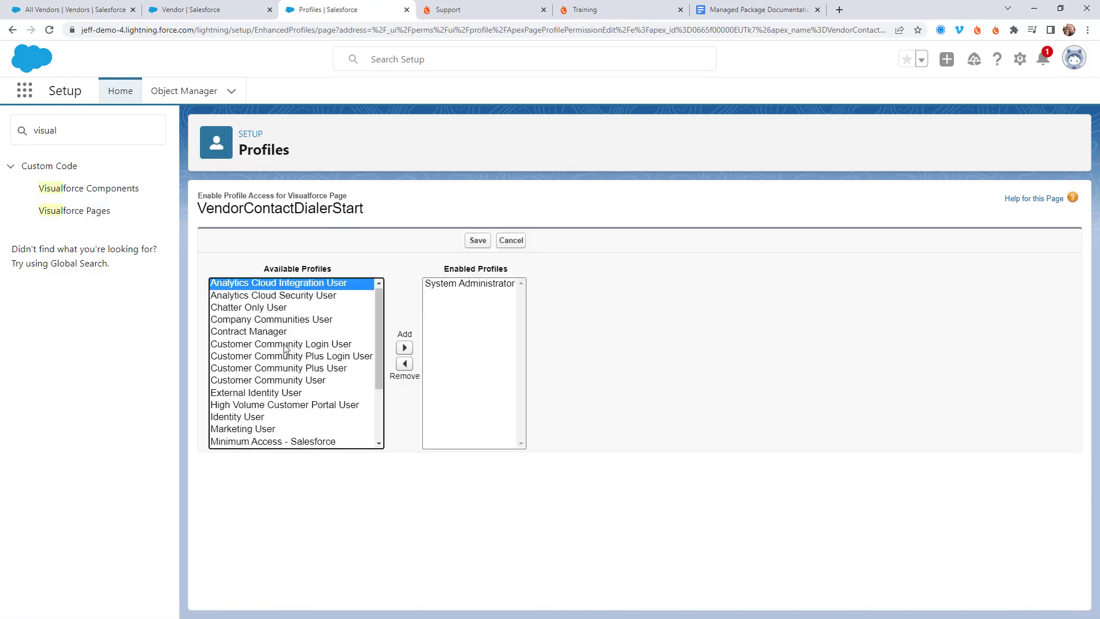
scroll(281, 343, down, 3)
shift+click(268, 441)
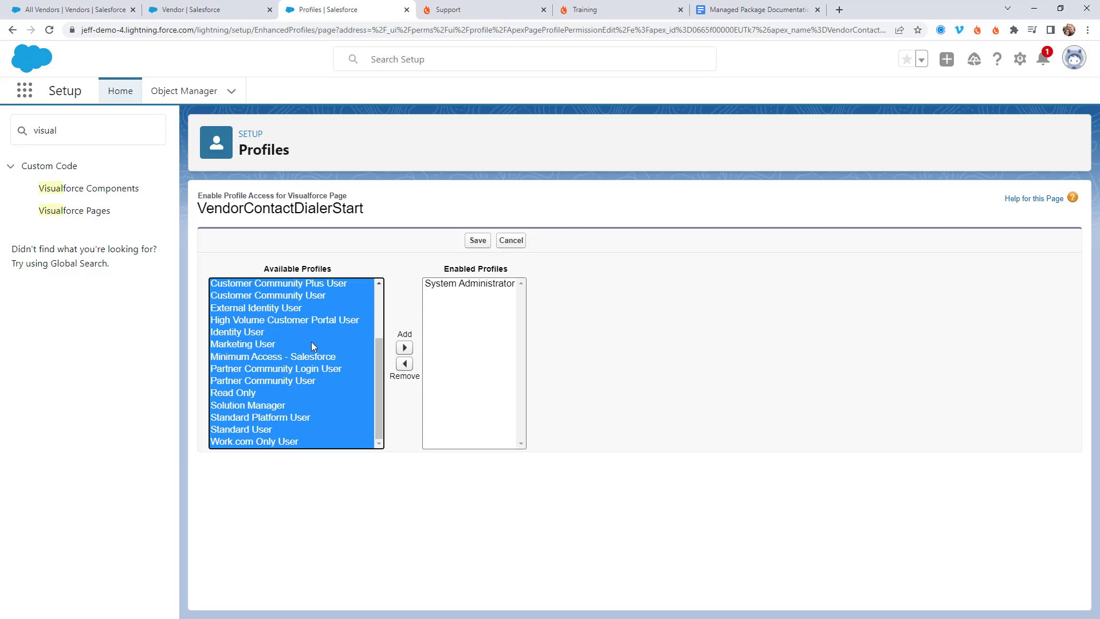
click(404, 348)
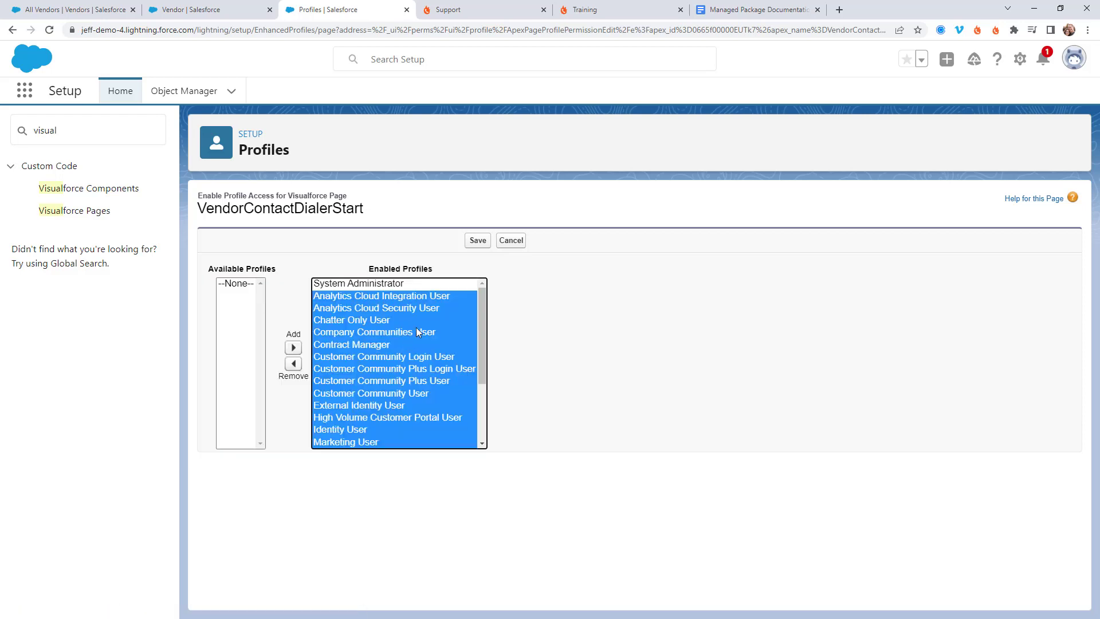
click(478, 241)
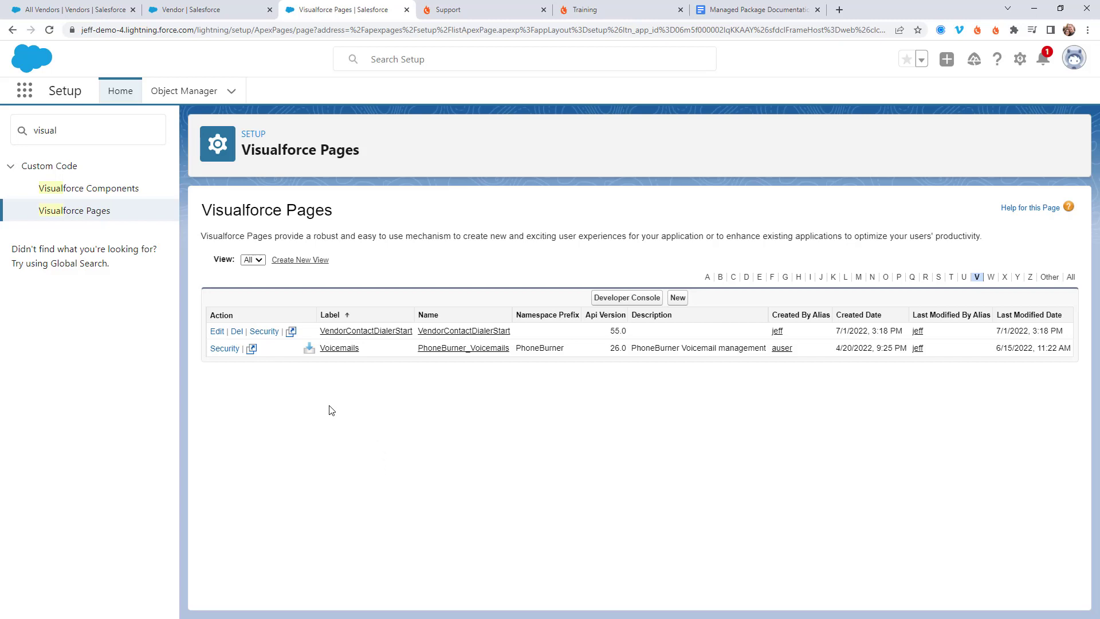
Start a new custom button or link for the Vendor object in the Object Manager.
click(195, 13)
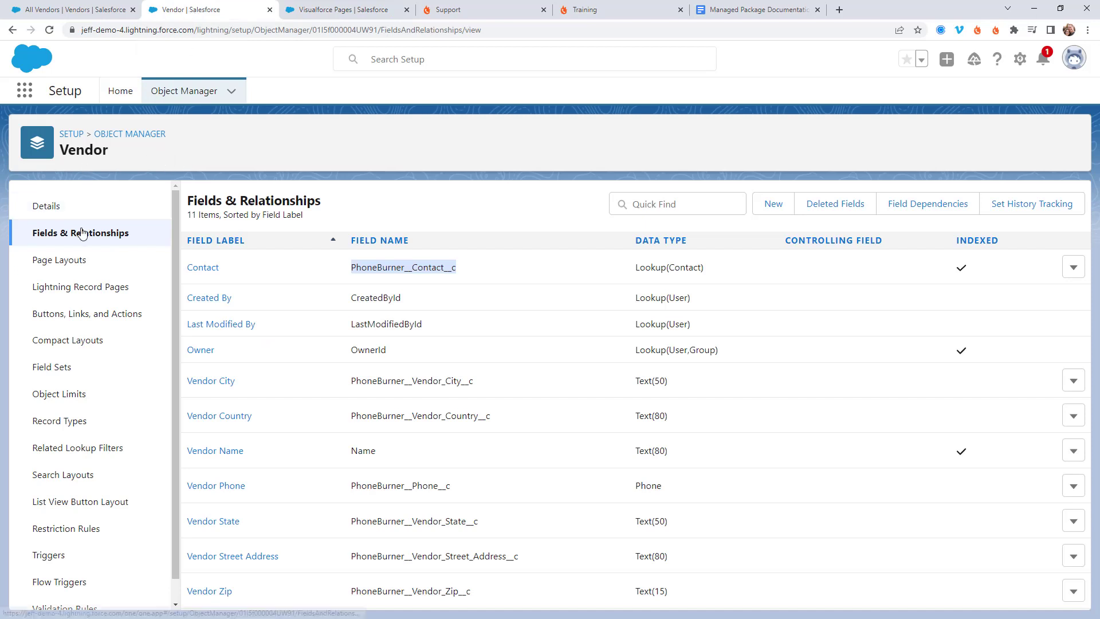
click(71, 320)
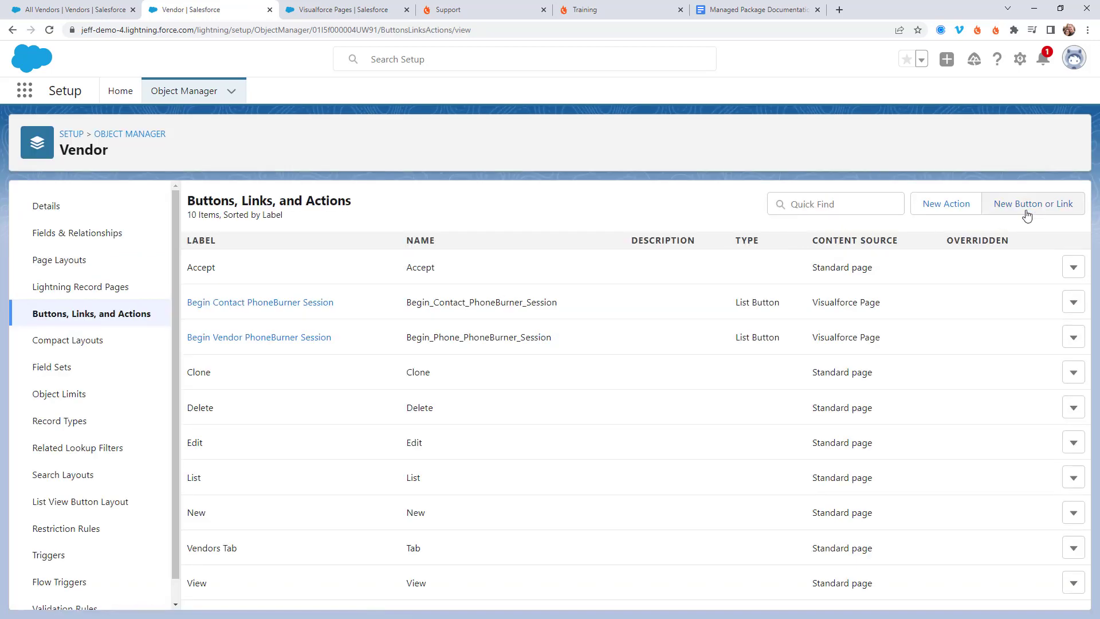
click(1027, 214)
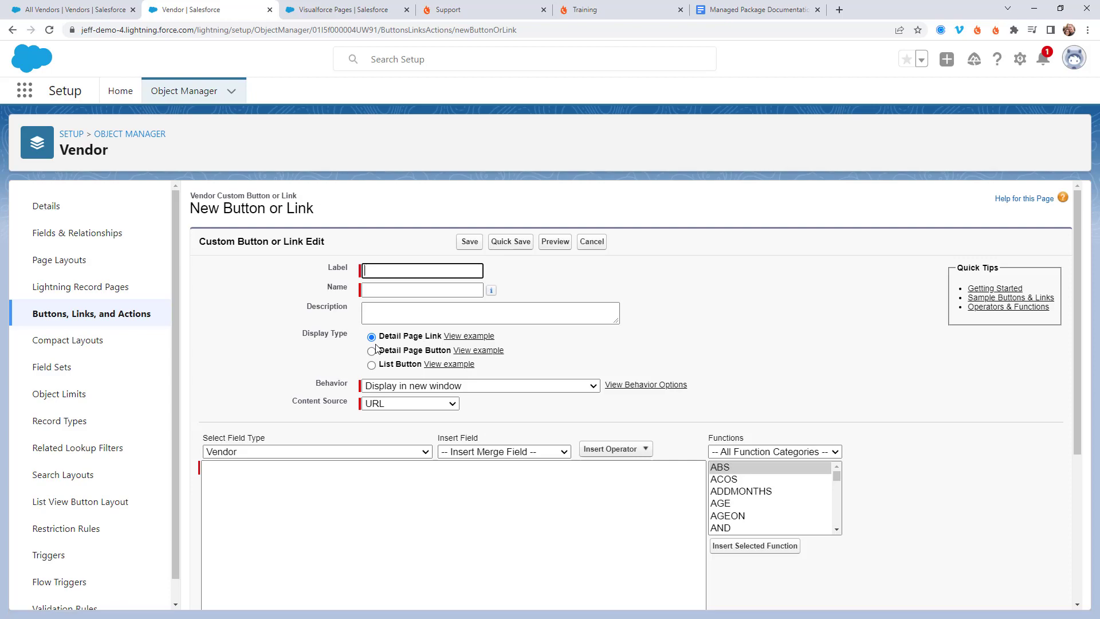
Find the new button's field settings in the Managed Package Documentation and copy "Contact PhoneBurner Session" from the label entry.
click(755, 11)
scroll(655, 311, up, 5)
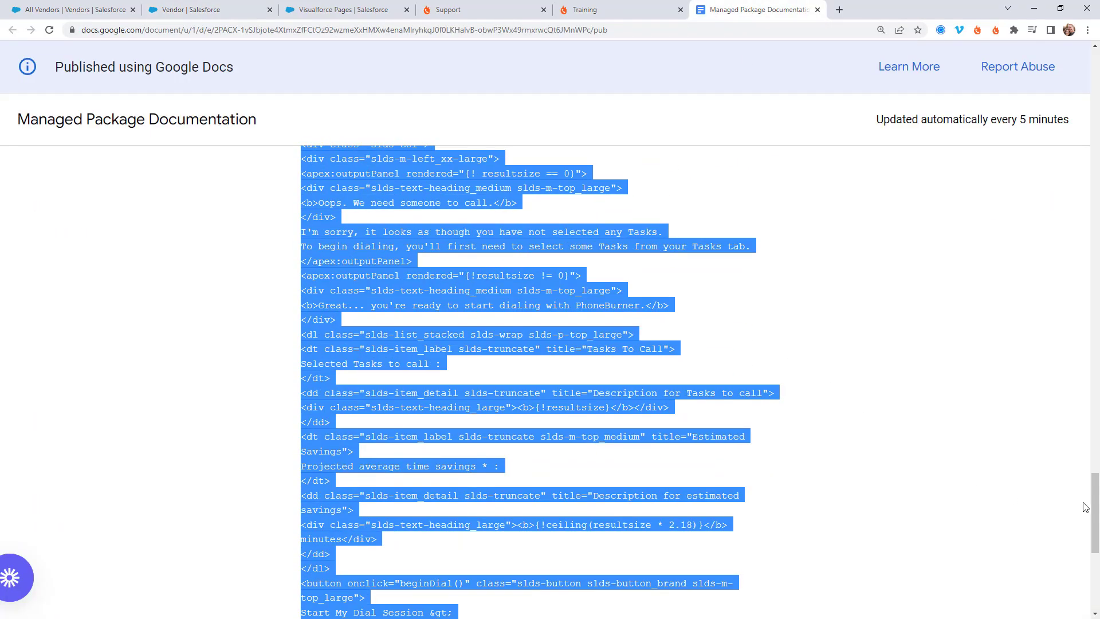
drag(1094, 510, 1069, 191)
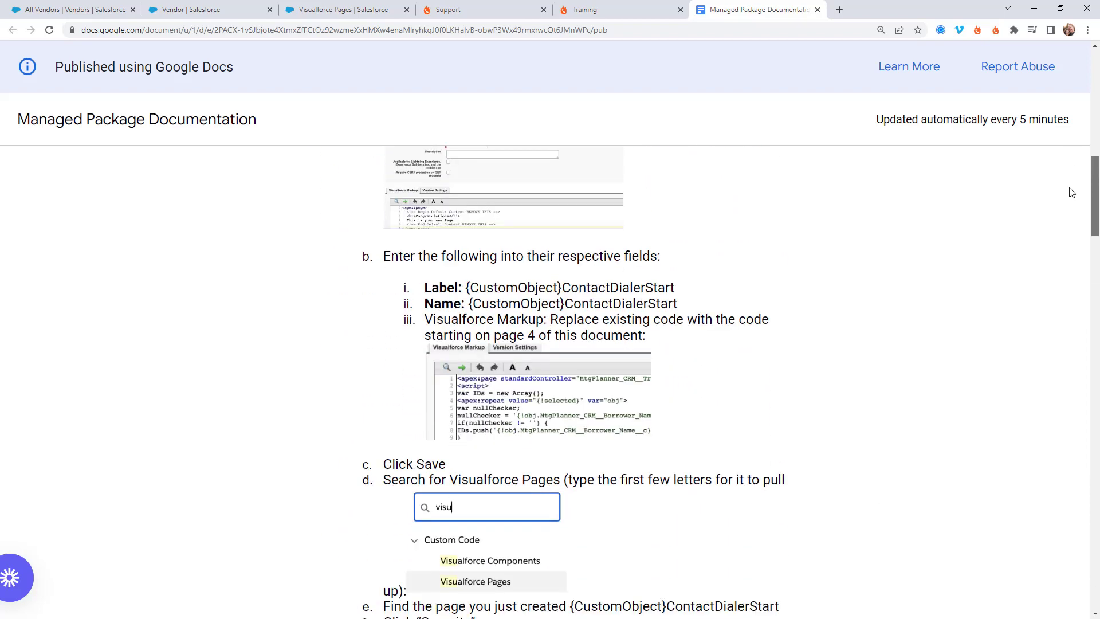
scroll(631, 321, down, 8)
scroll(631, 327, down, 4)
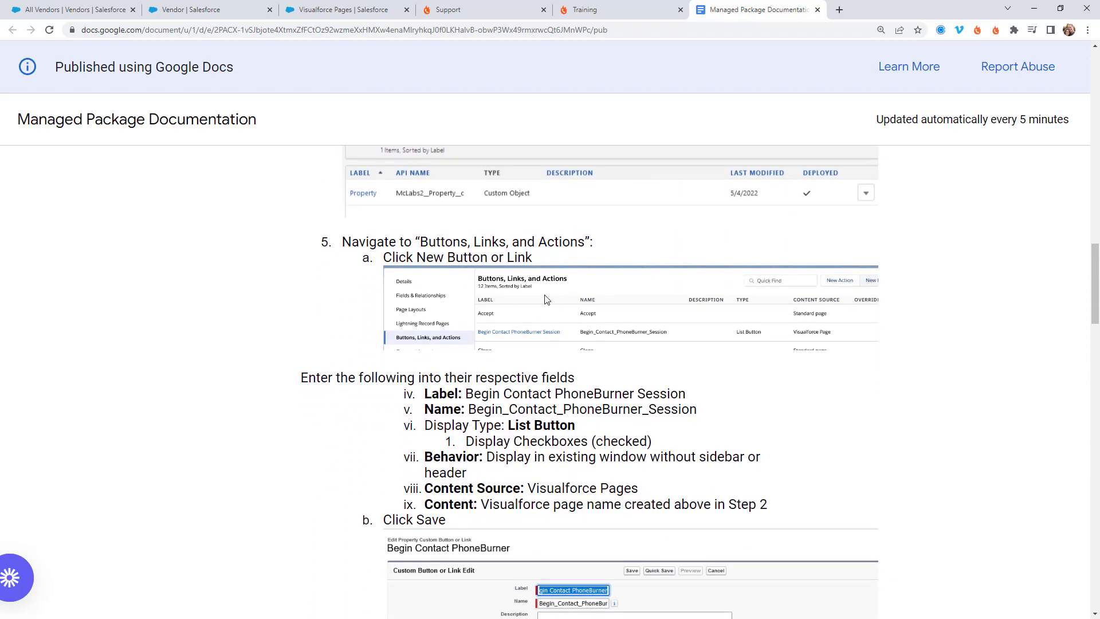
scroll(503, 352, down, 1)
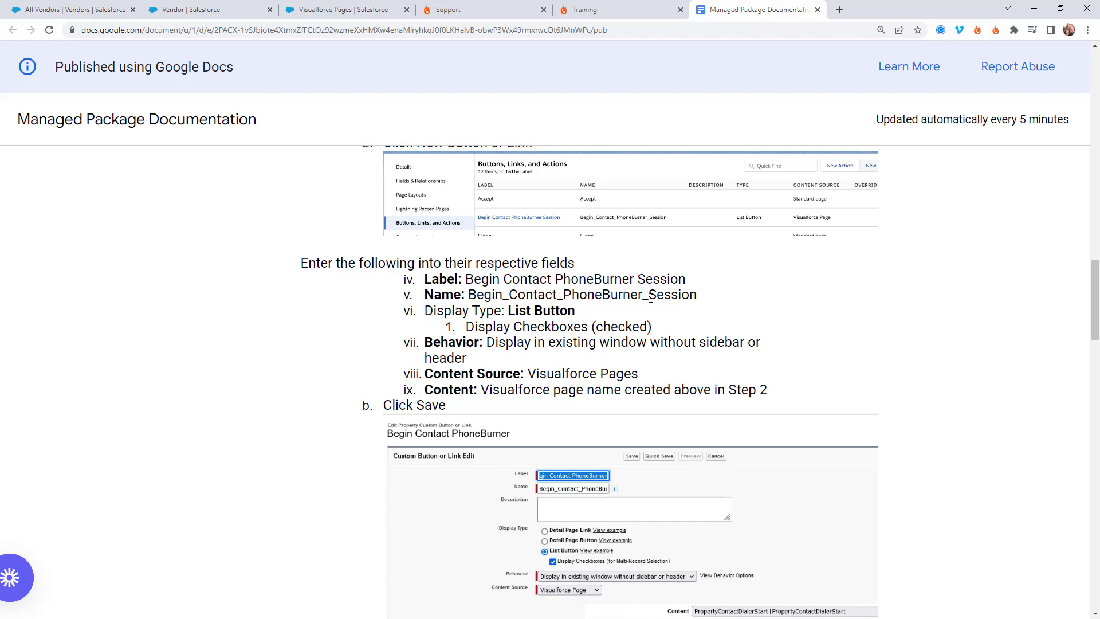
drag(687, 281, 511, 280)
key(ctrl+c)
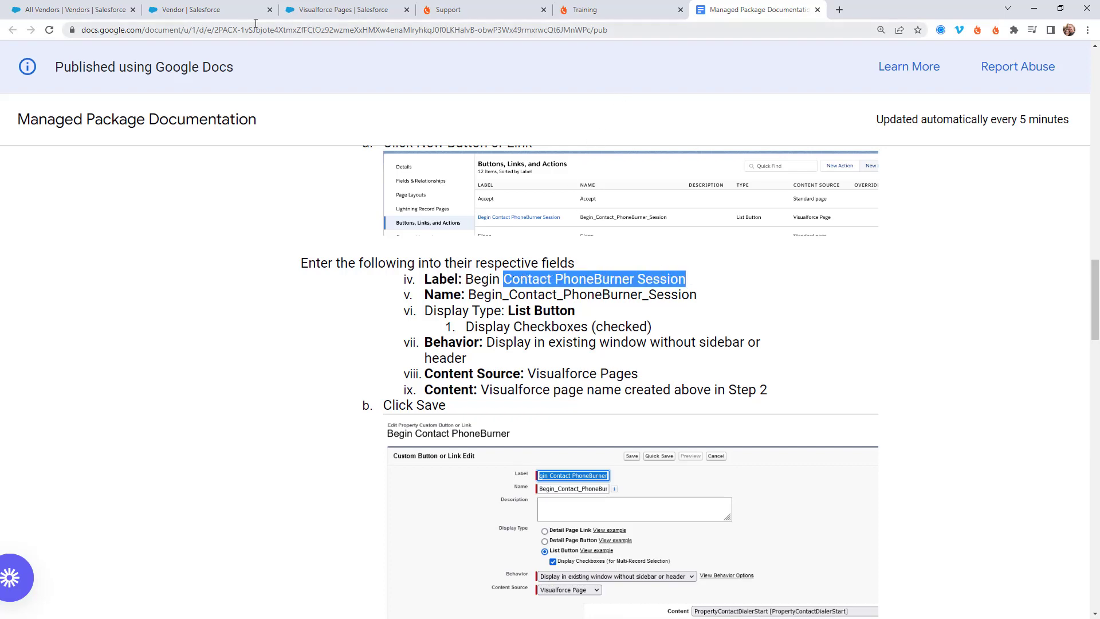
Give the new Vendor button the label Contact PhoneBurner Session and the name Contact_PhoneBurner_Session.
click(201, 15)
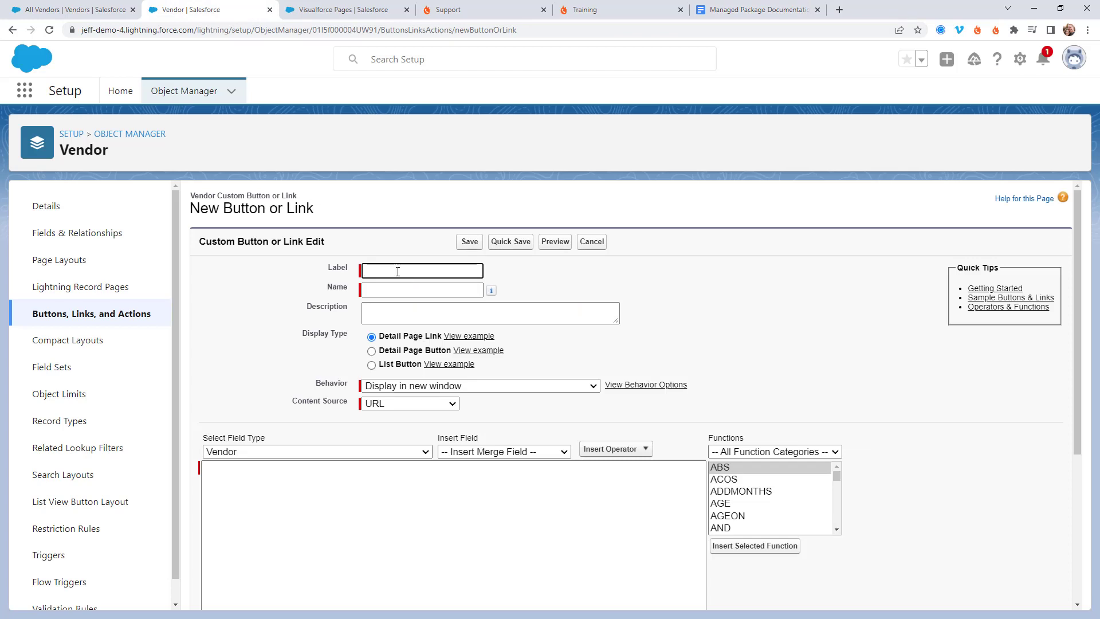
key(ctrl+v)
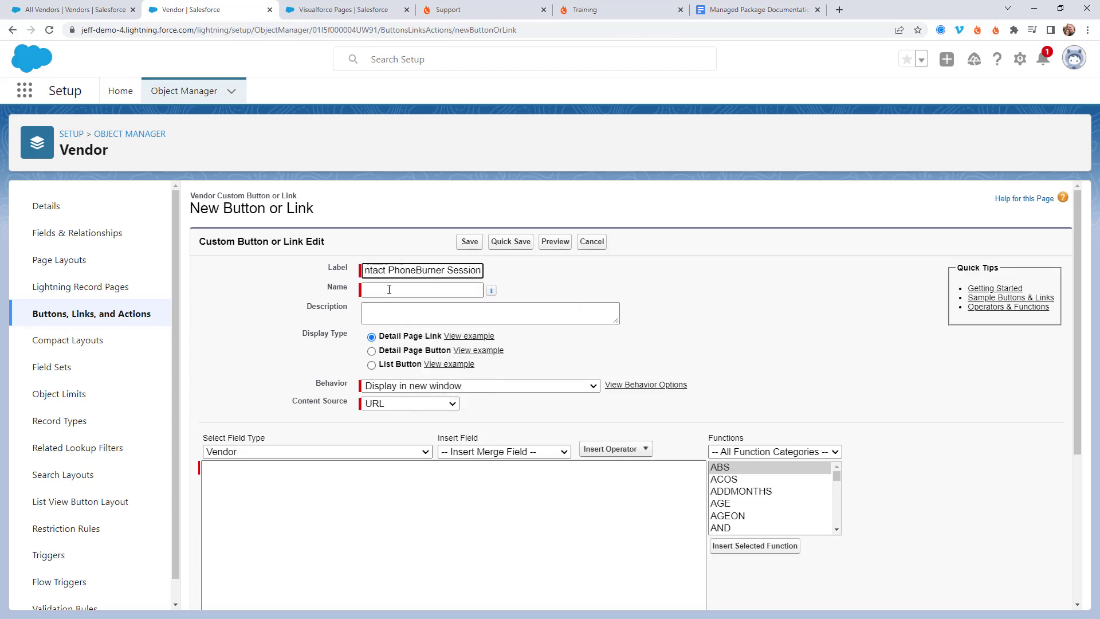
click(398, 294)
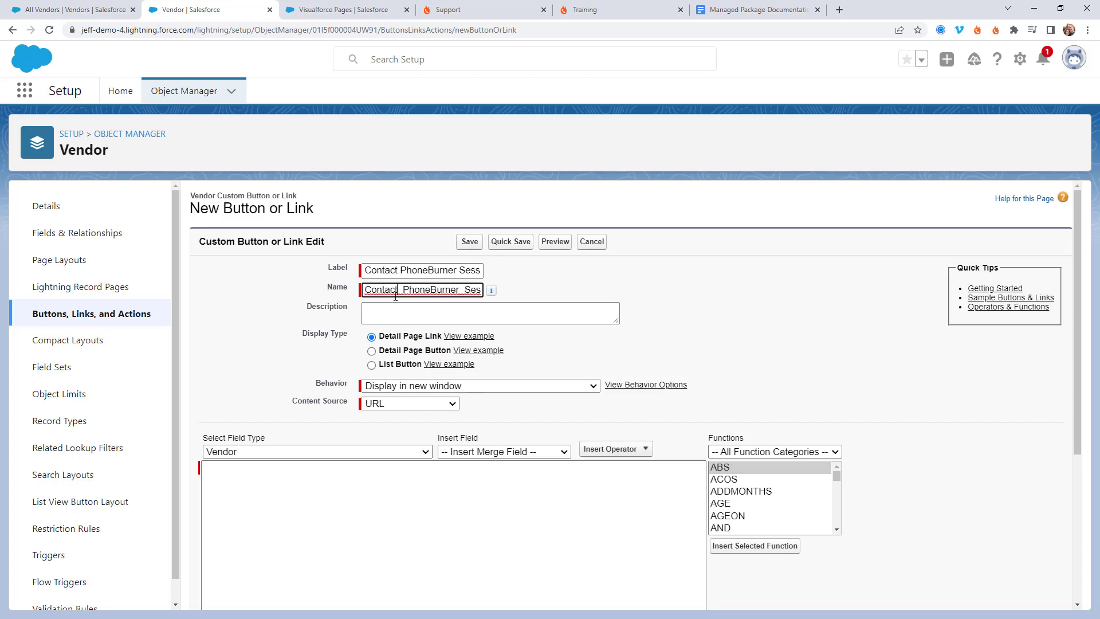
click(398, 308)
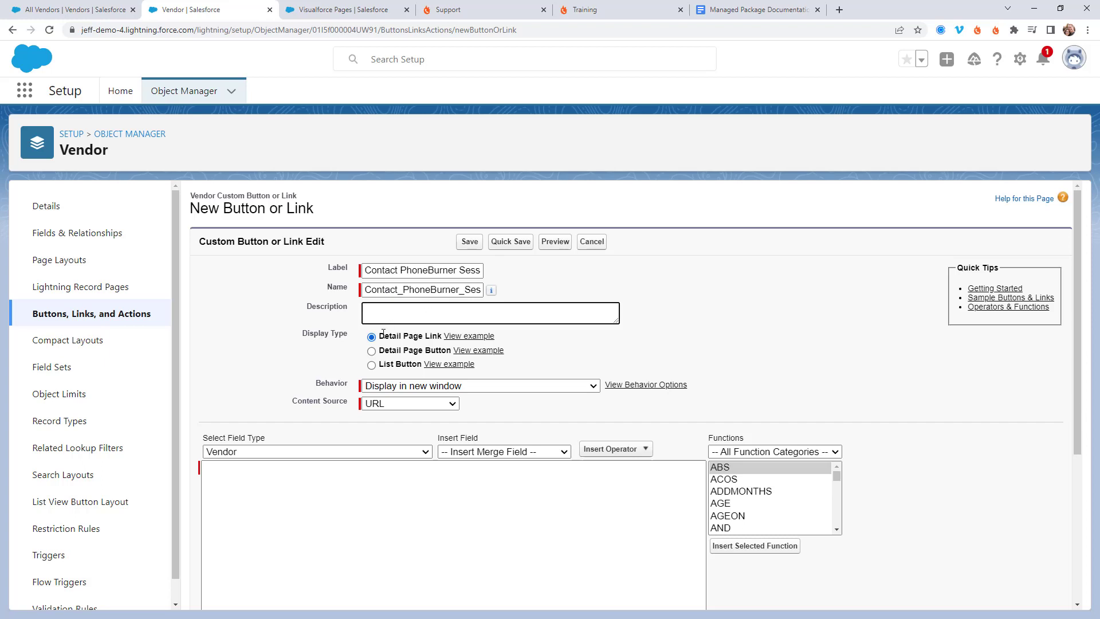
Set the button's display type to List Button and its behavior to Display in existing window without sidebar or header.
click(371, 365)
scroll(473, 373, down, 1)
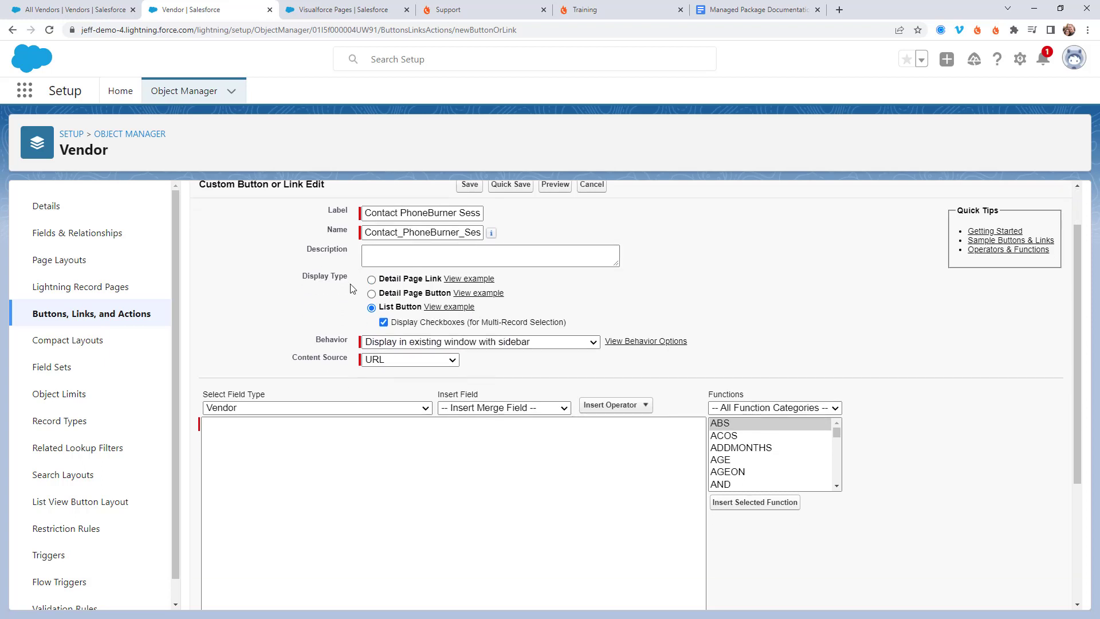
click(394, 343)
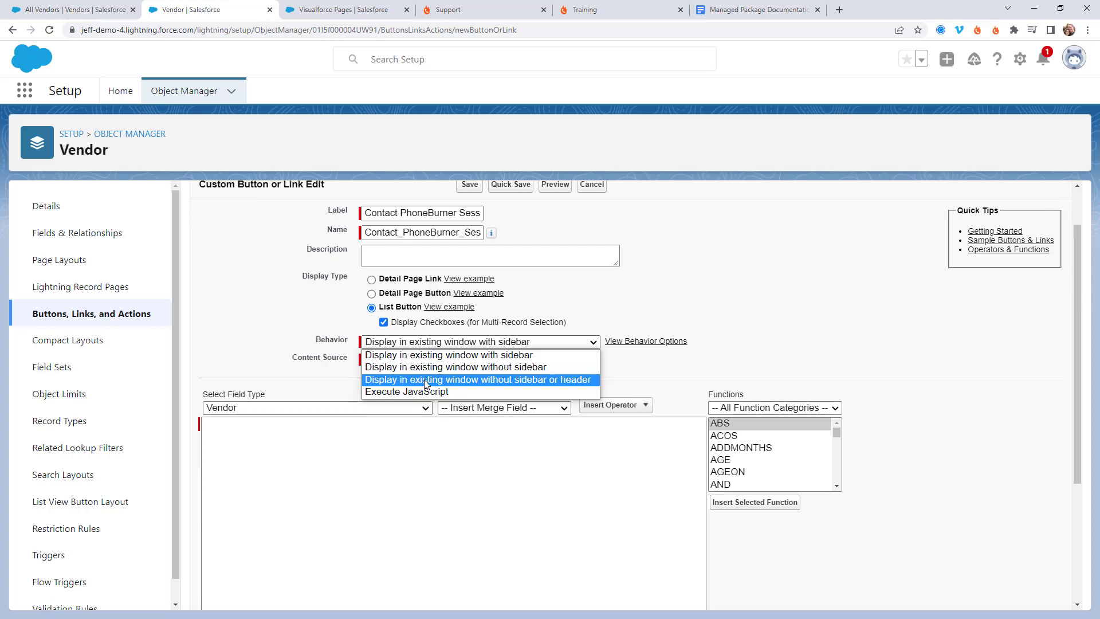
click(506, 379)
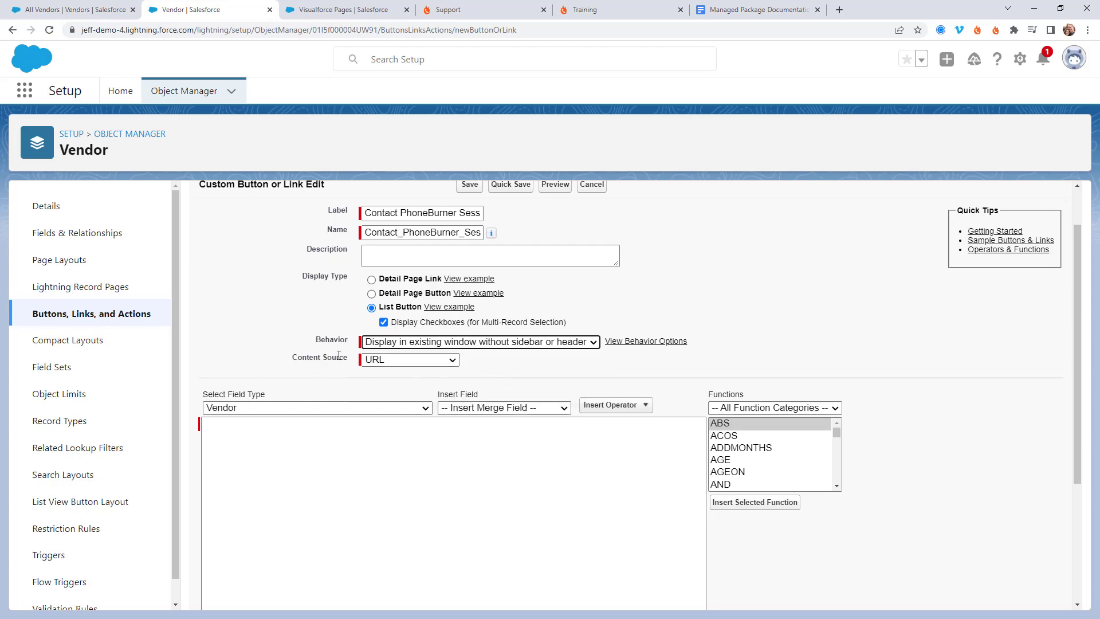
Set the button's content source to Visualforce Page with VendorContactDialerStart as the content, and save the button.
click(392, 360)
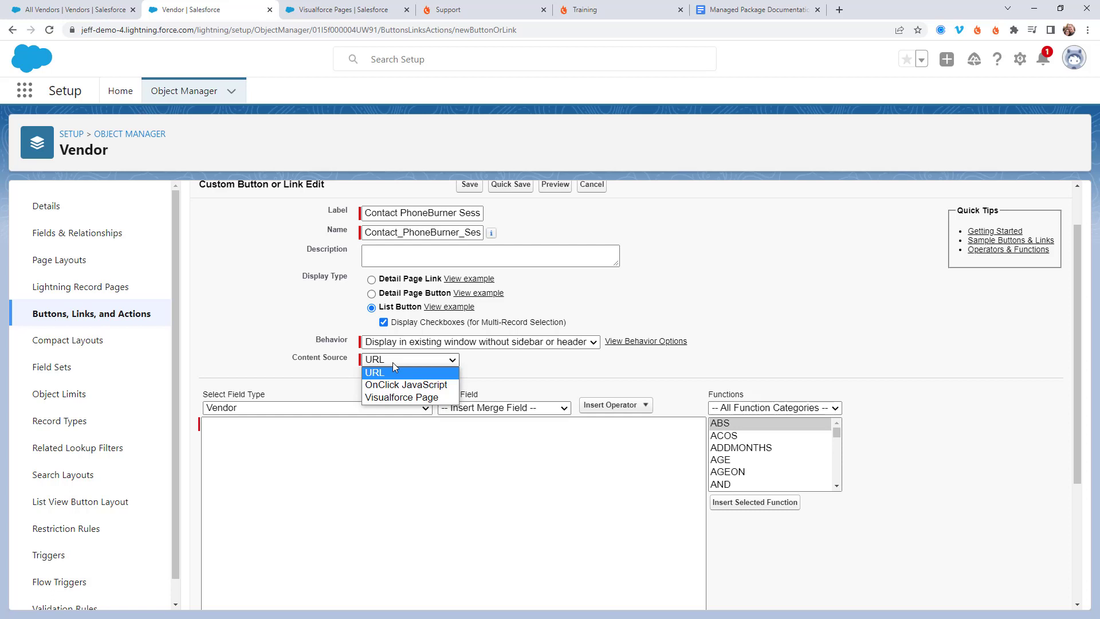
click(406, 398)
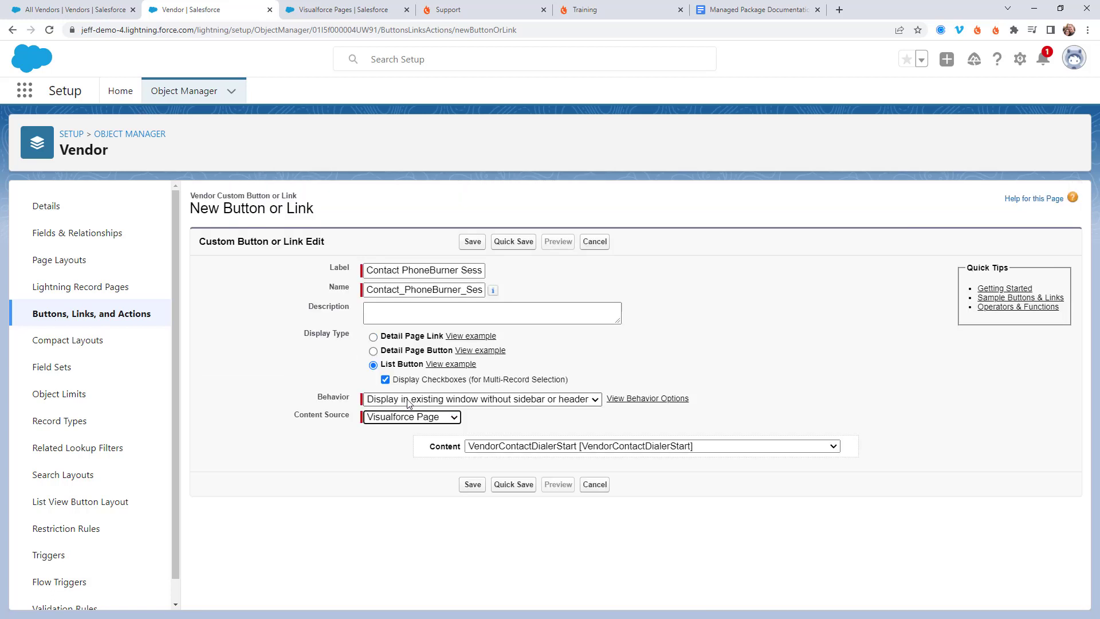
click(751, 446)
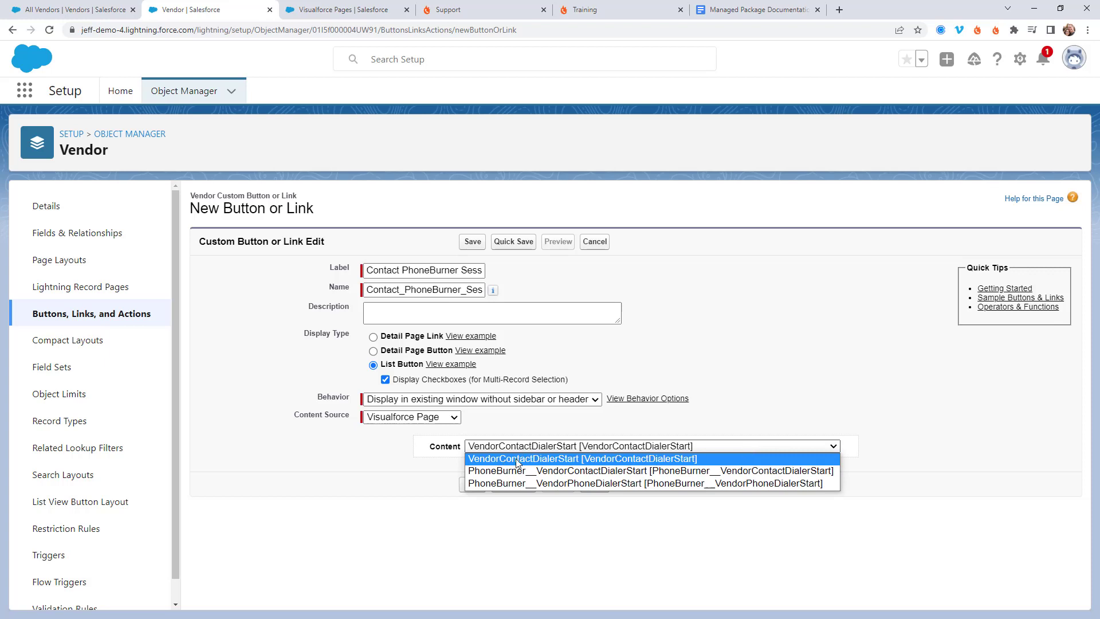
click(552, 463)
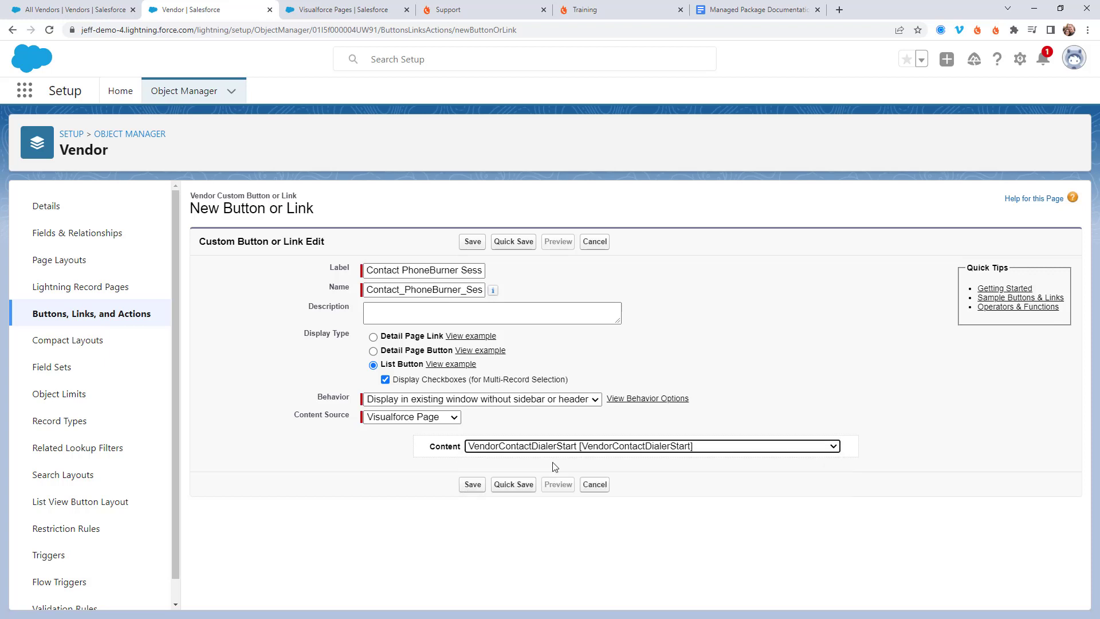
click(472, 485)
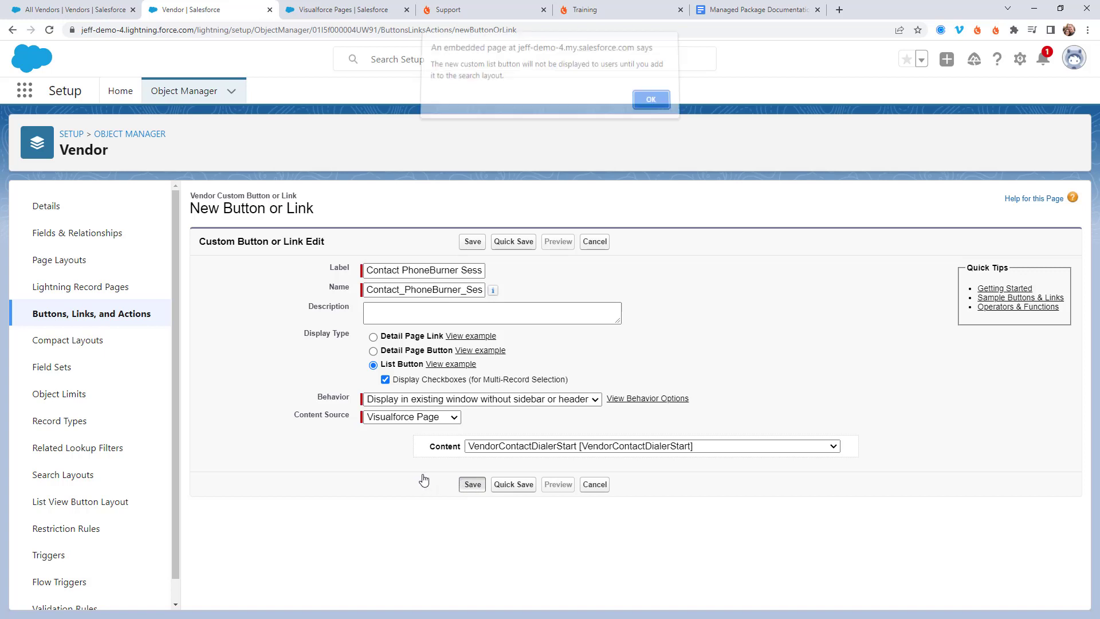
click(652, 106)
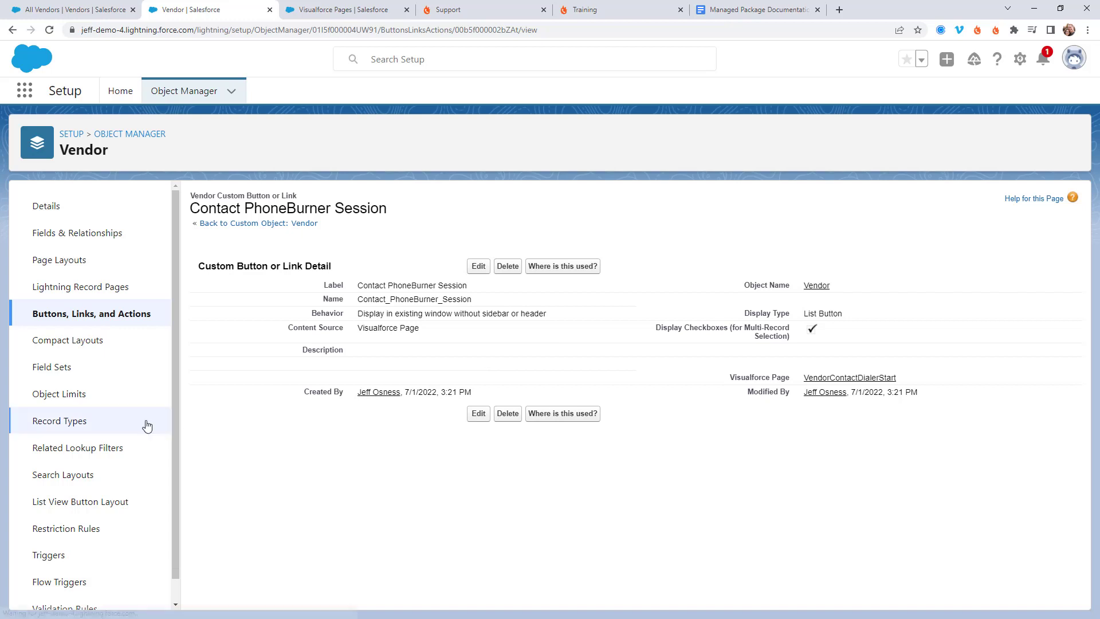
Add the Contact PhoneBurner Session button to the Vendor object's default search layout and save the layout.
click(87, 473)
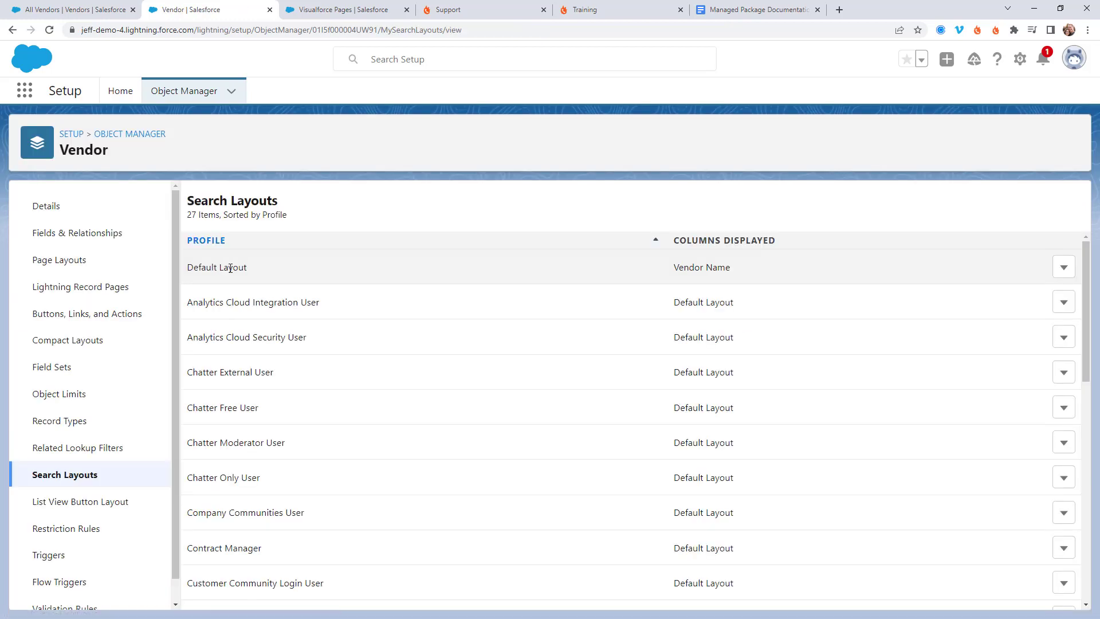
click(1063, 271)
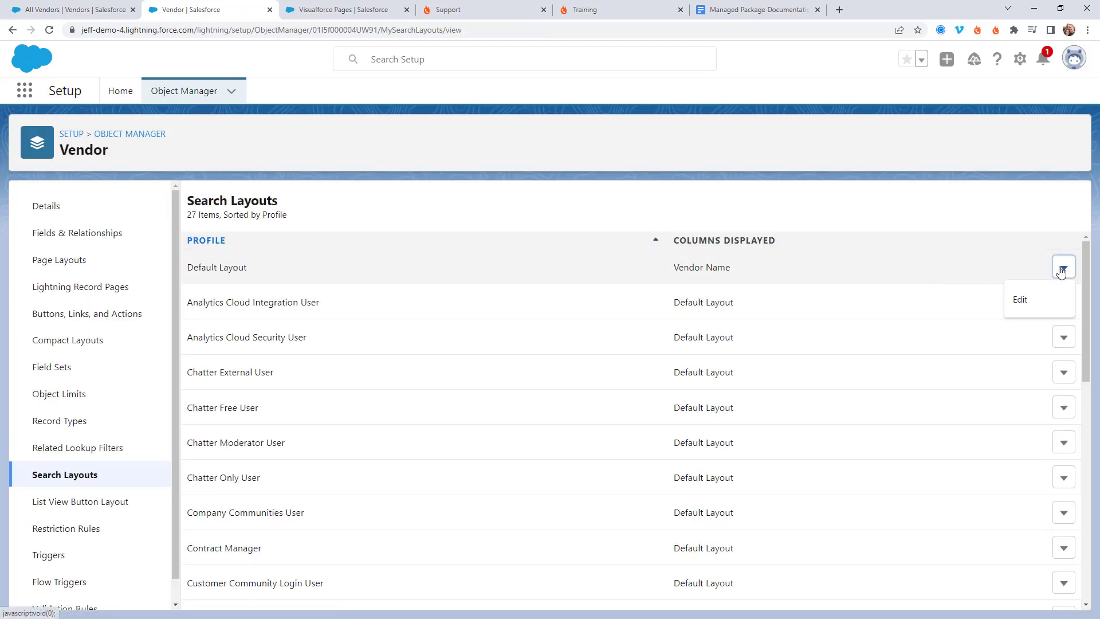
click(1020, 299)
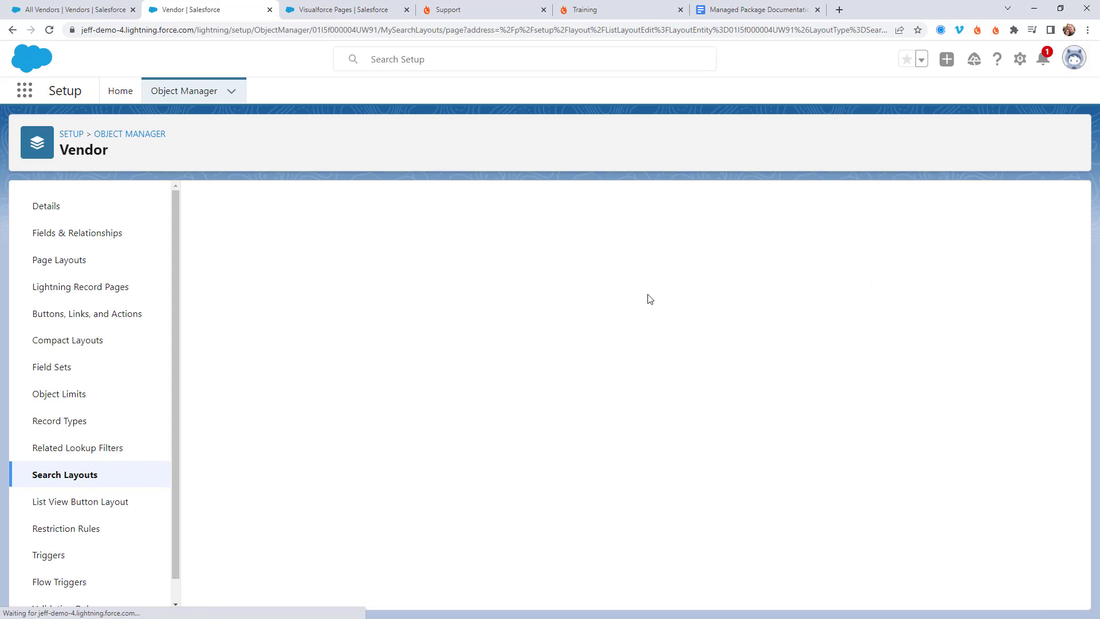
scroll(429, 484, down, 2)
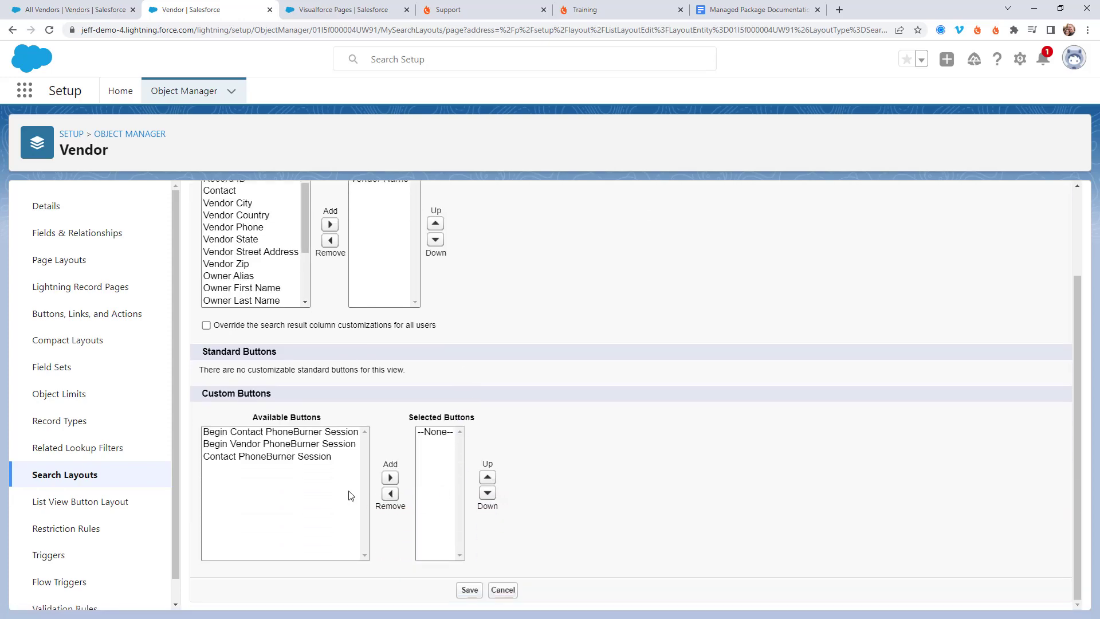
click(267, 459)
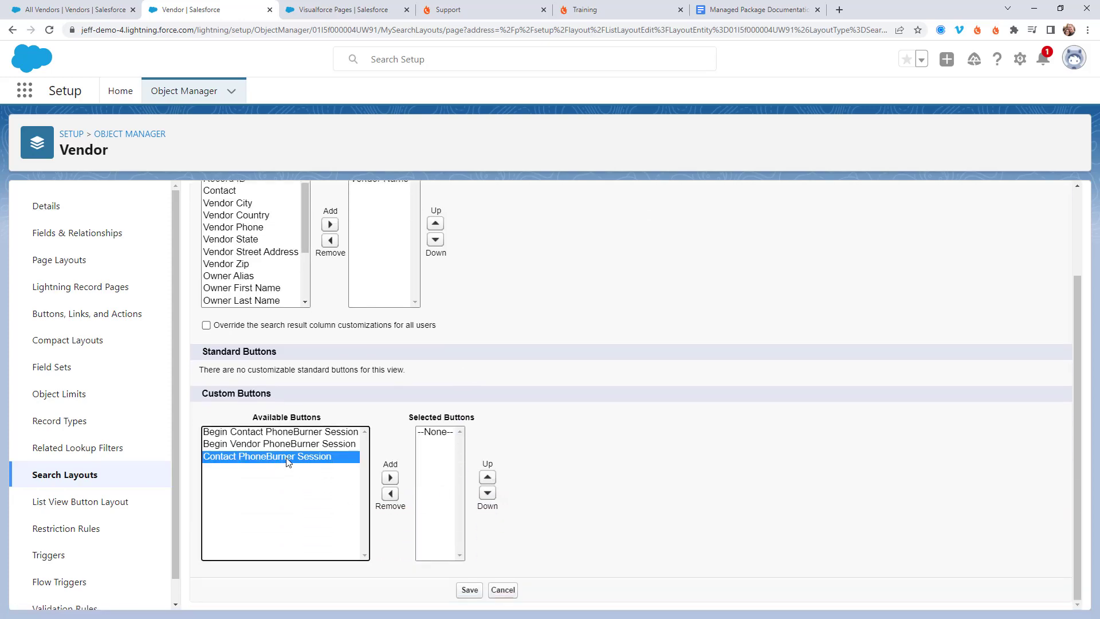
click(390, 477)
click(469, 589)
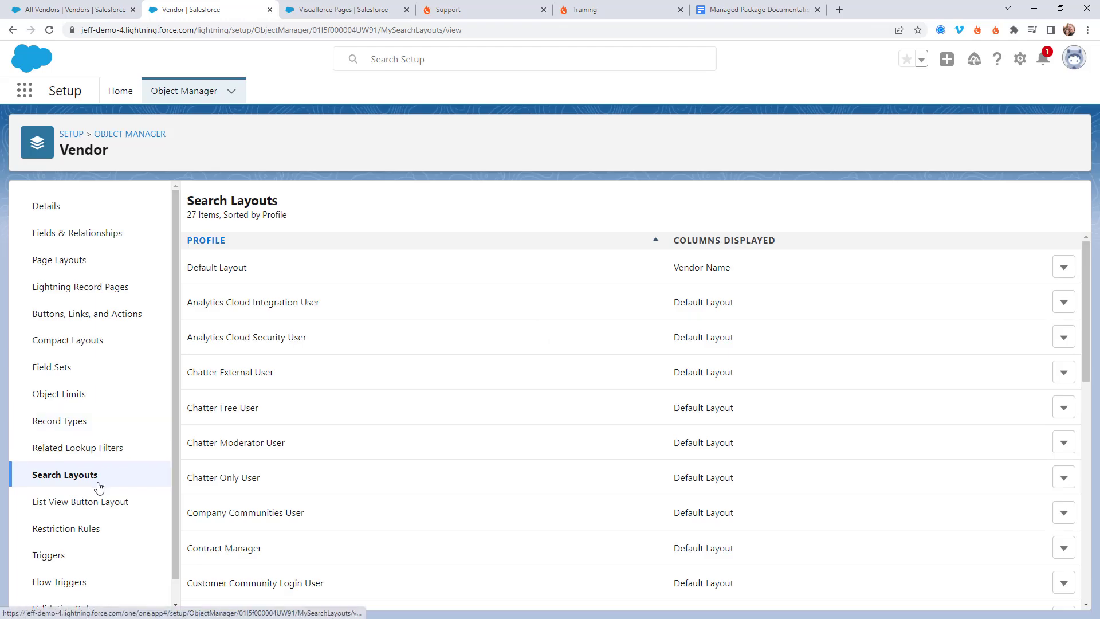
Add the Contact PhoneBurner Session button to the Vendor object's list view button layout and save it.
click(64, 508)
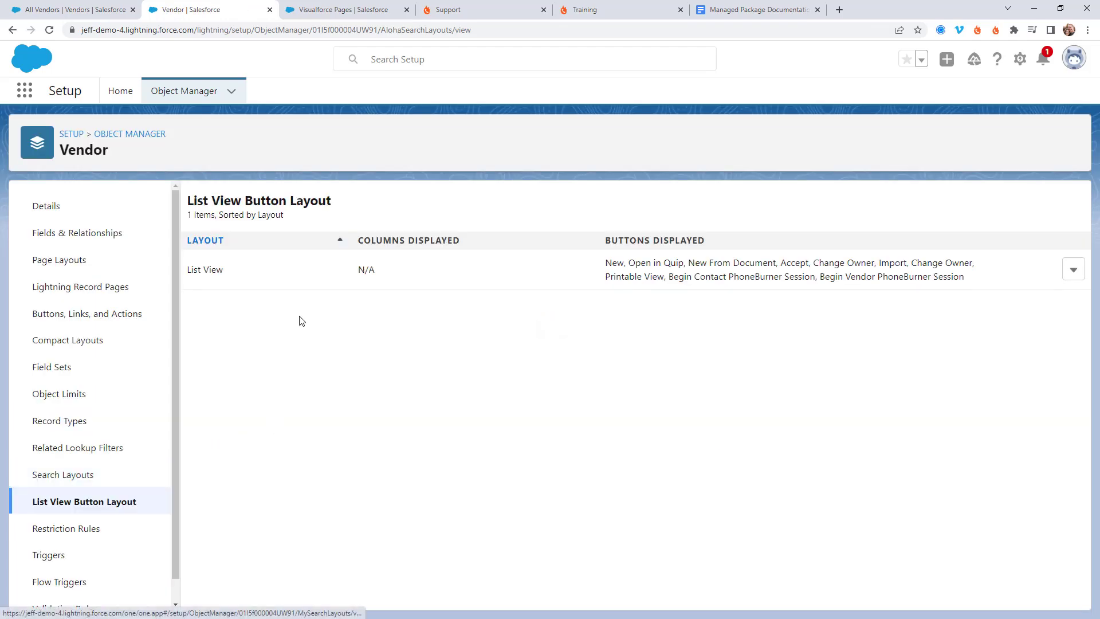
click(1073, 270)
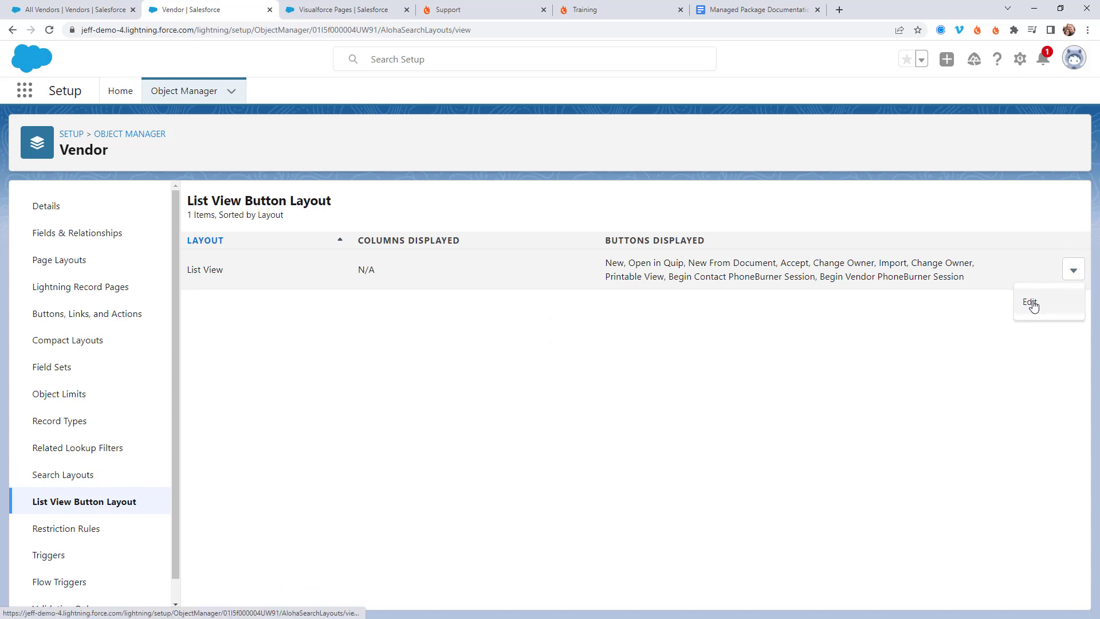
click(1033, 306)
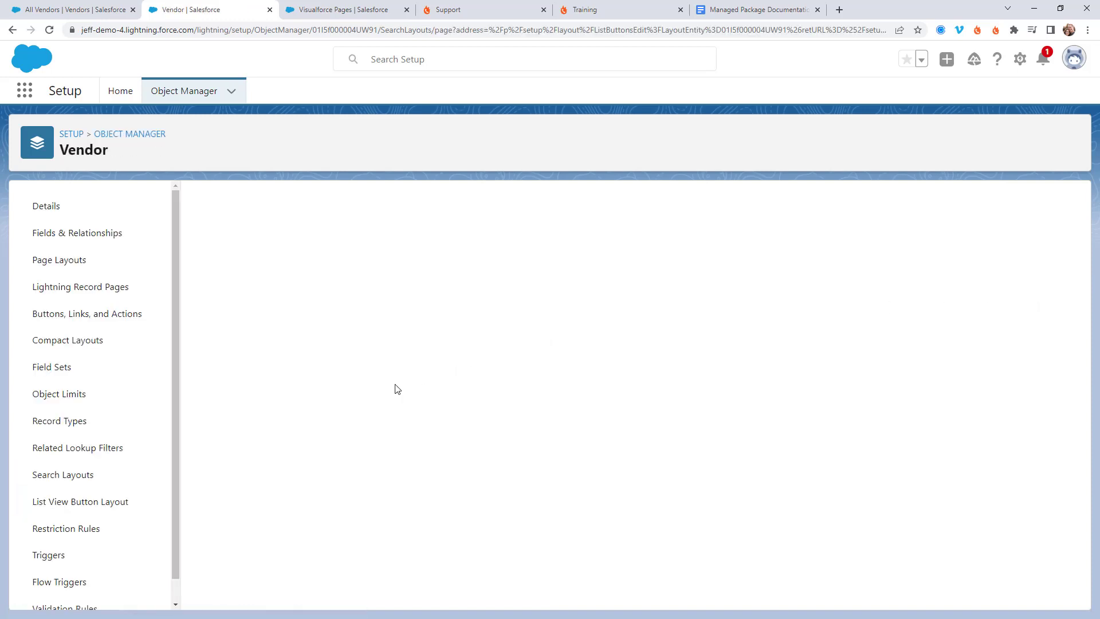
scroll(393, 388, down, 3)
click(237, 394)
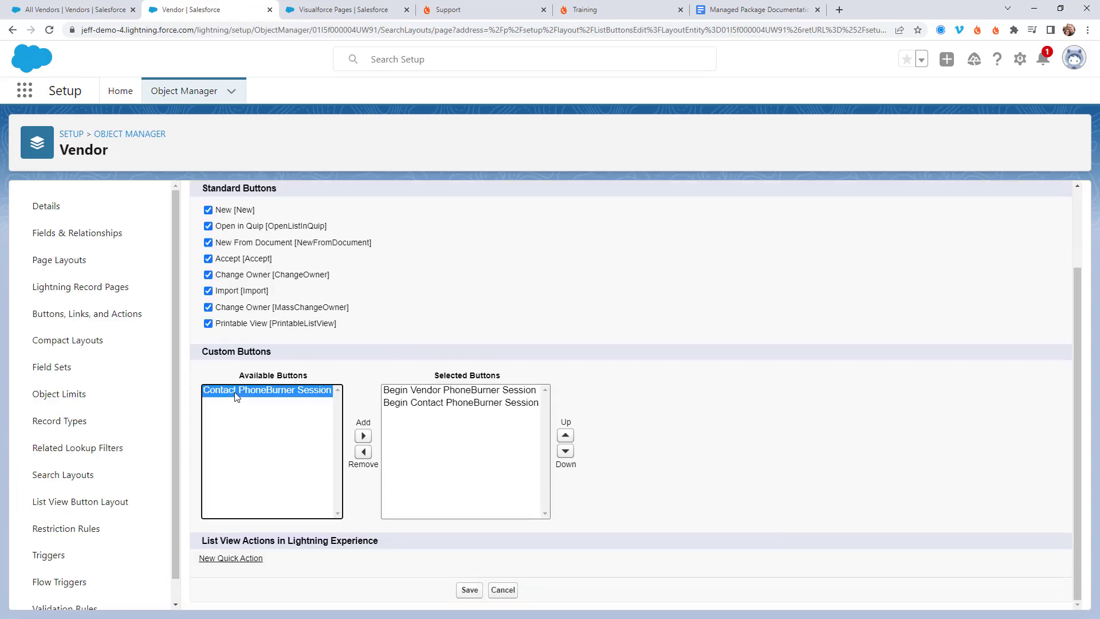
click(363, 435)
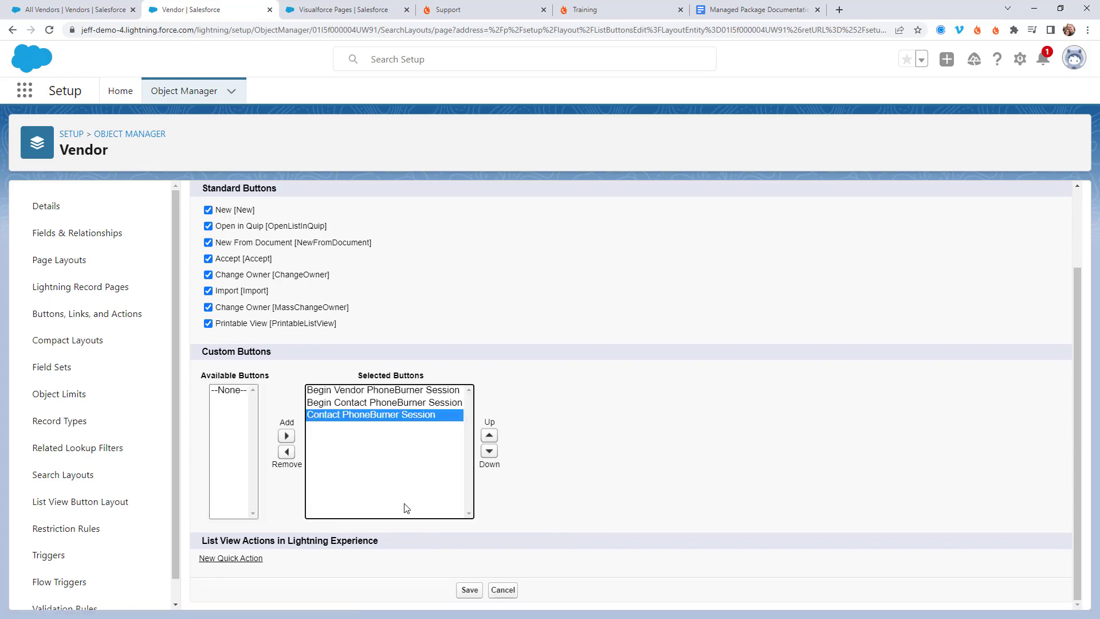
click(470, 590)
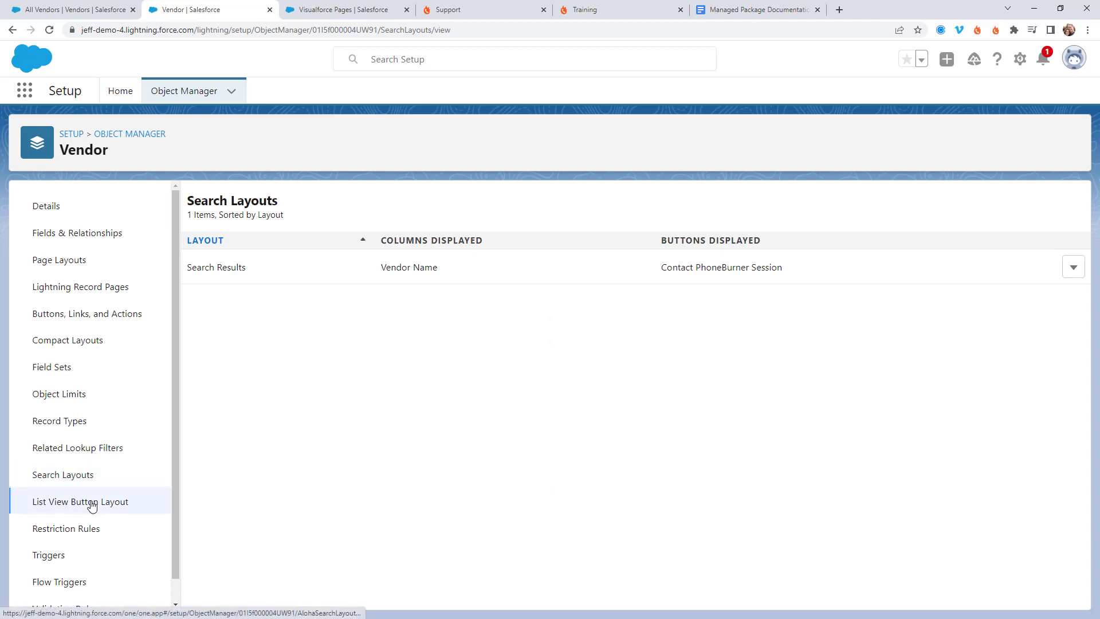
Reload the All Vendors list and show its additional actions to check for the new PhoneBurner button.
click(63, 9)
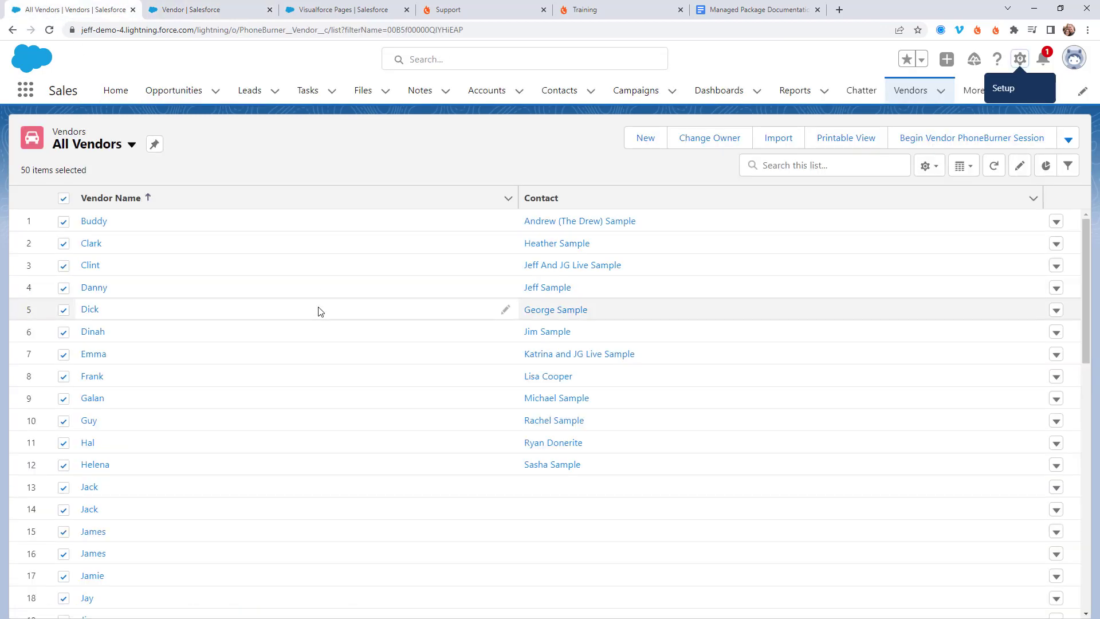
click(50, 30)
click(1068, 139)
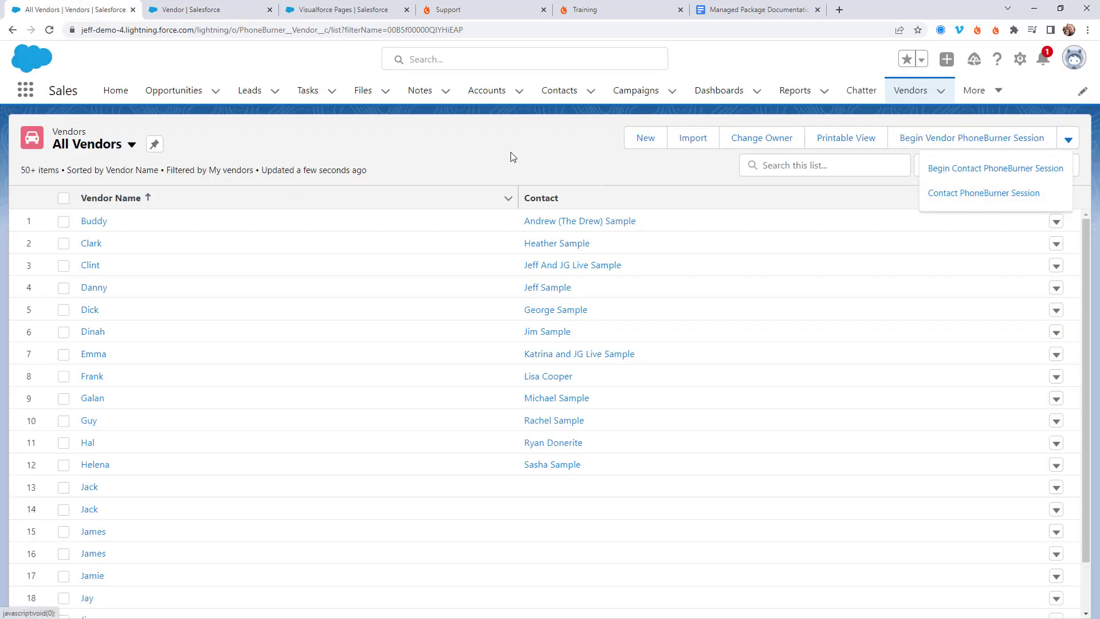
Select the first three vendors in the All Vendors list and launch the Contact PhoneBurner Session action for them.
click(63, 221)
click(62, 242)
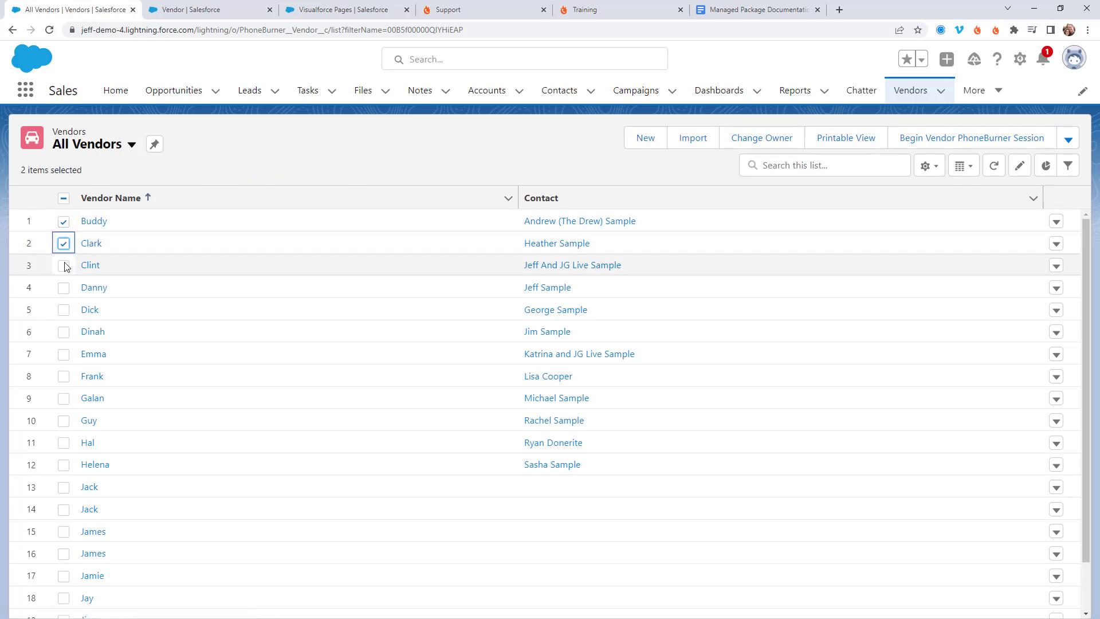
click(63, 265)
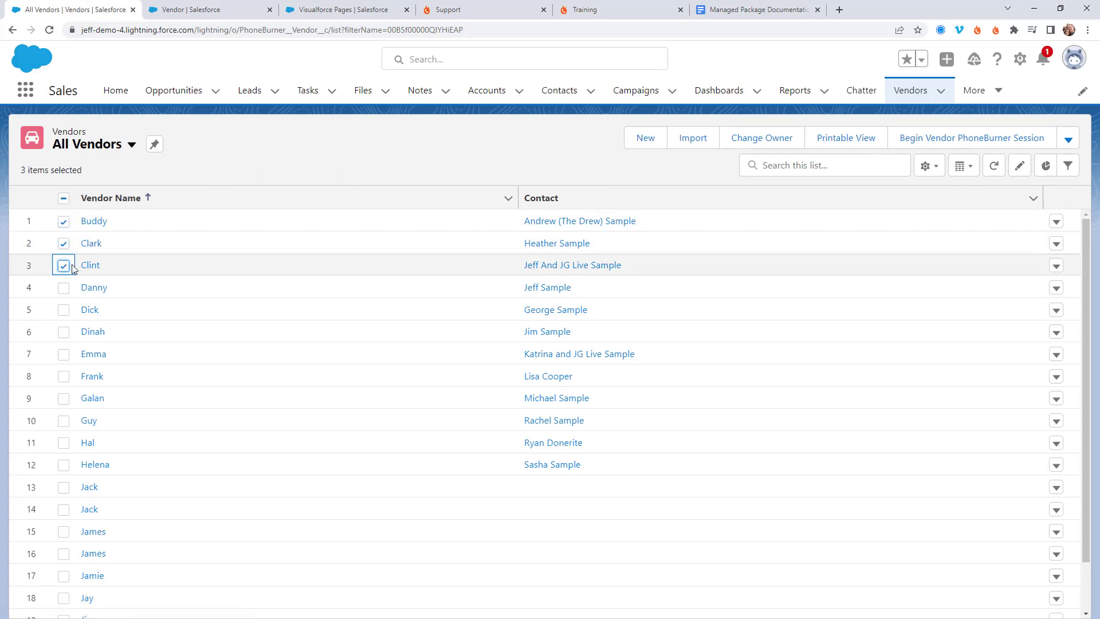
click(1073, 143)
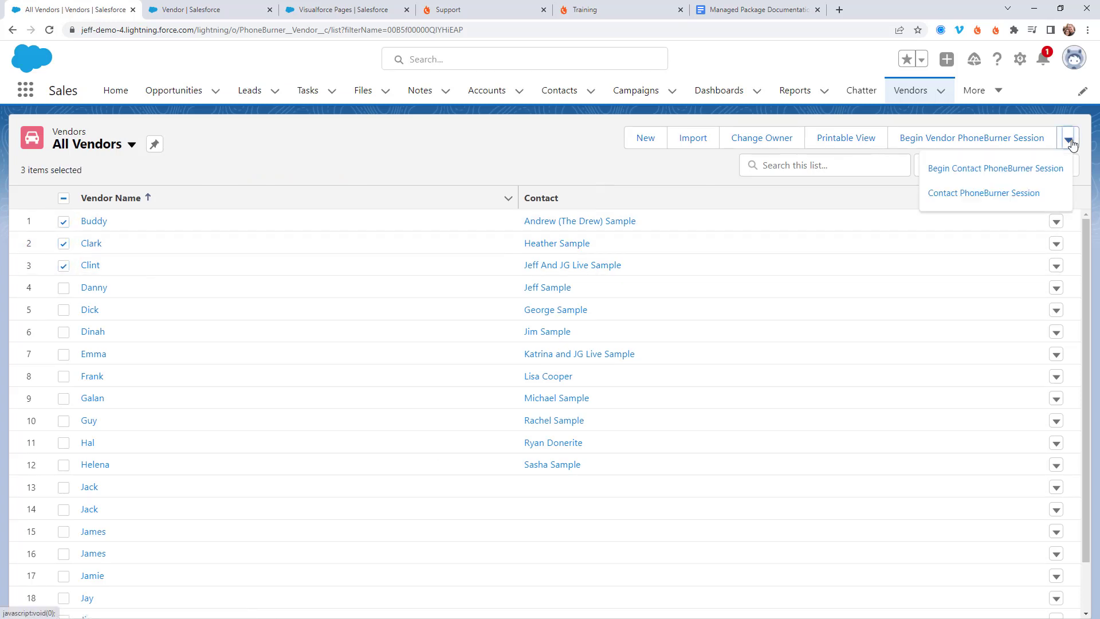
click(1001, 194)
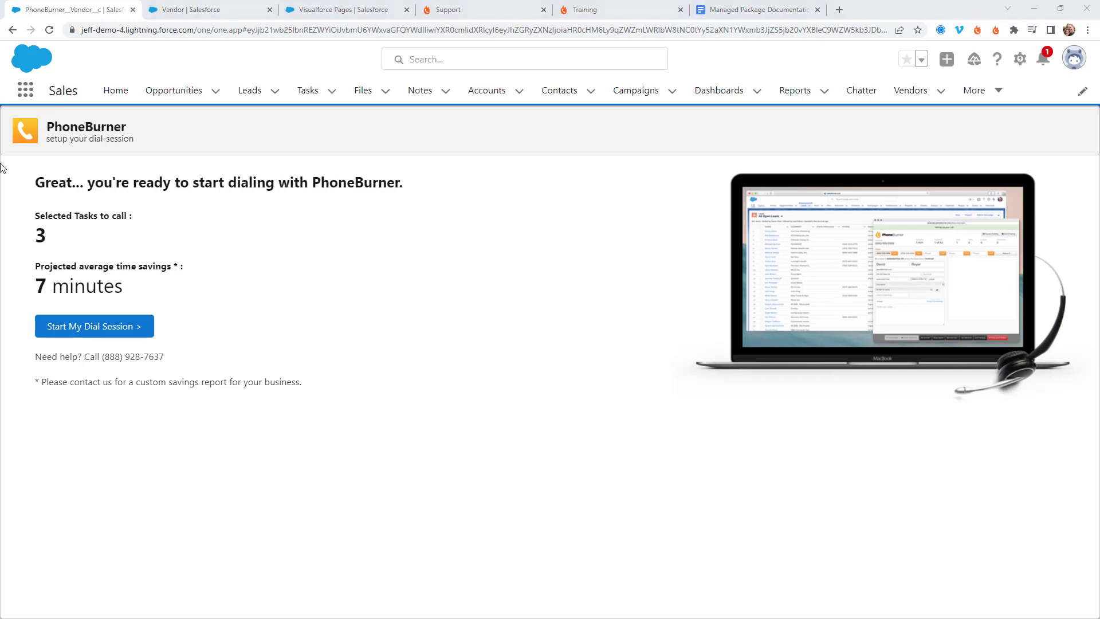
Start the dial session and sign in to PhoneBurner with the saved Salesforce demo account's username and password.
drag(3, 167, 644, 35)
click(457, 293)
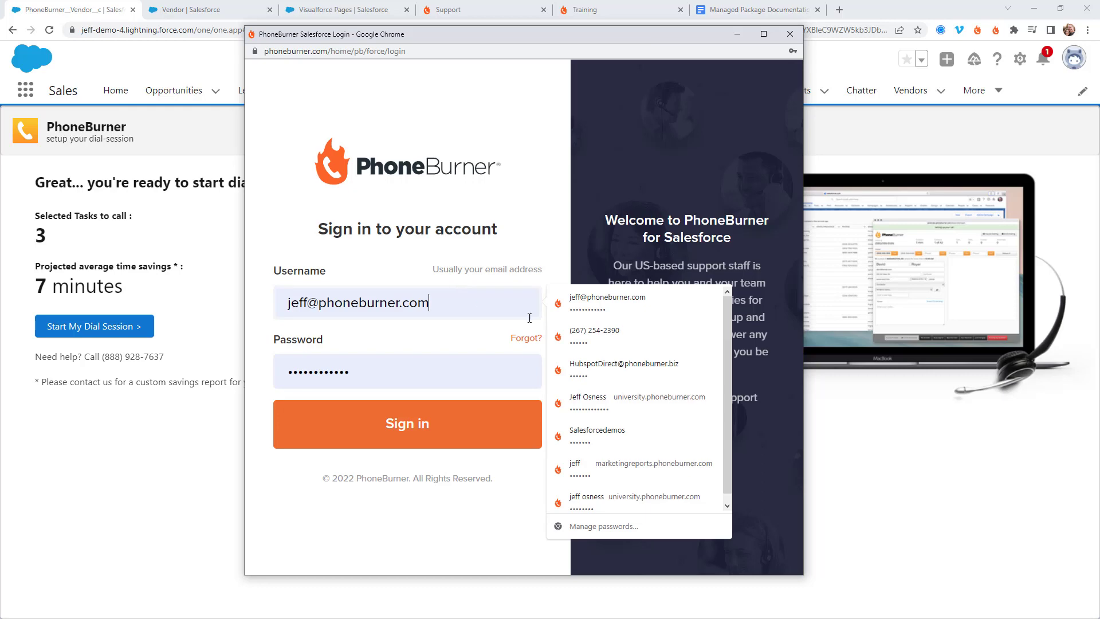
click(630, 435)
click(487, 437)
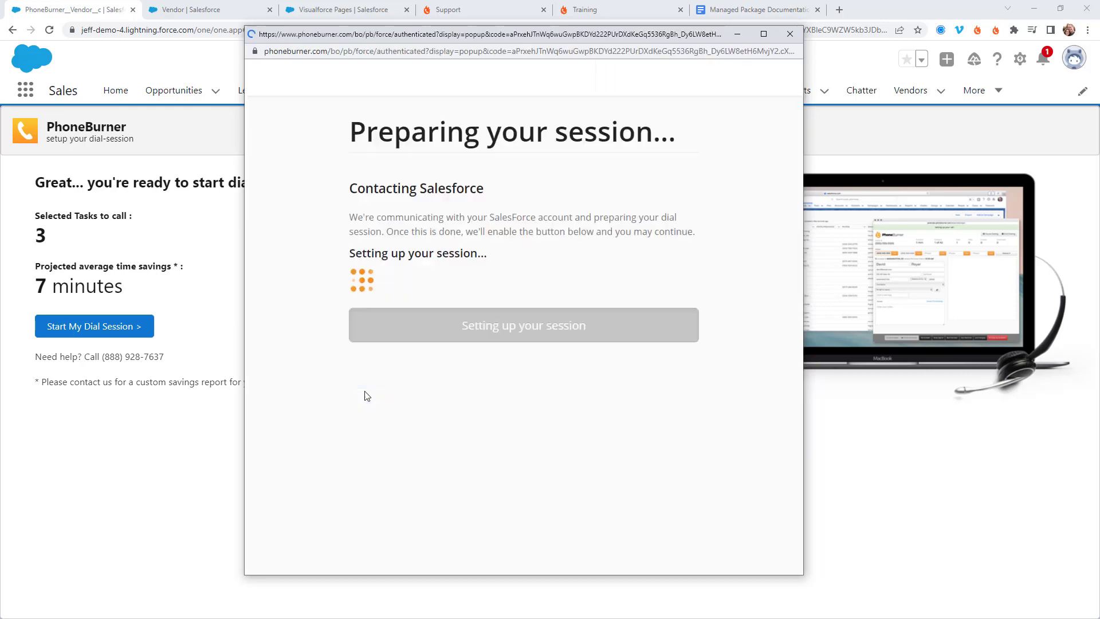
Continue to the prepared dial session and highlight the dial-in number for connecting by phone.
click(396, 327)
click(407, 197)
drag(592, 385, 450, 383)
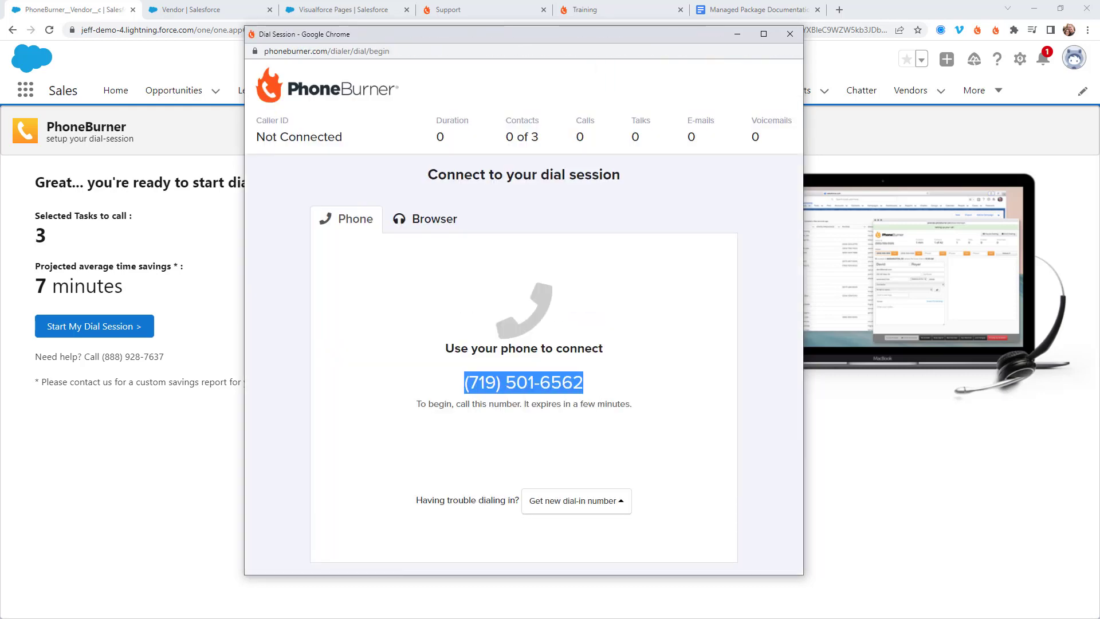
Pause dialing on the first contact and place the dial session window beside the All Vendors list for comparison.
click(750, 81)
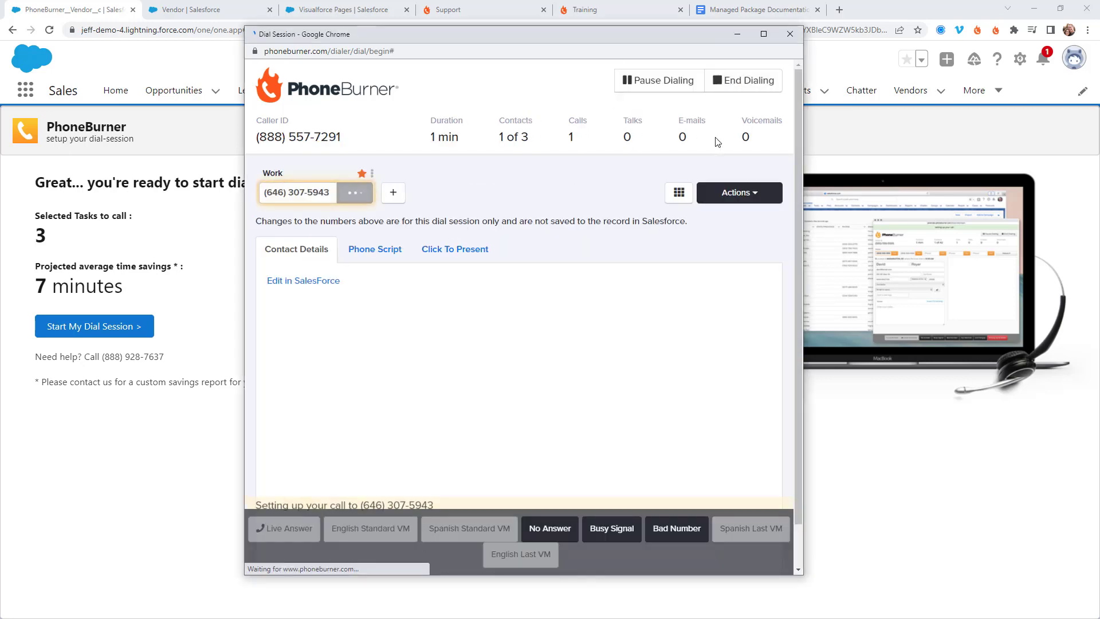
click(668, 85)
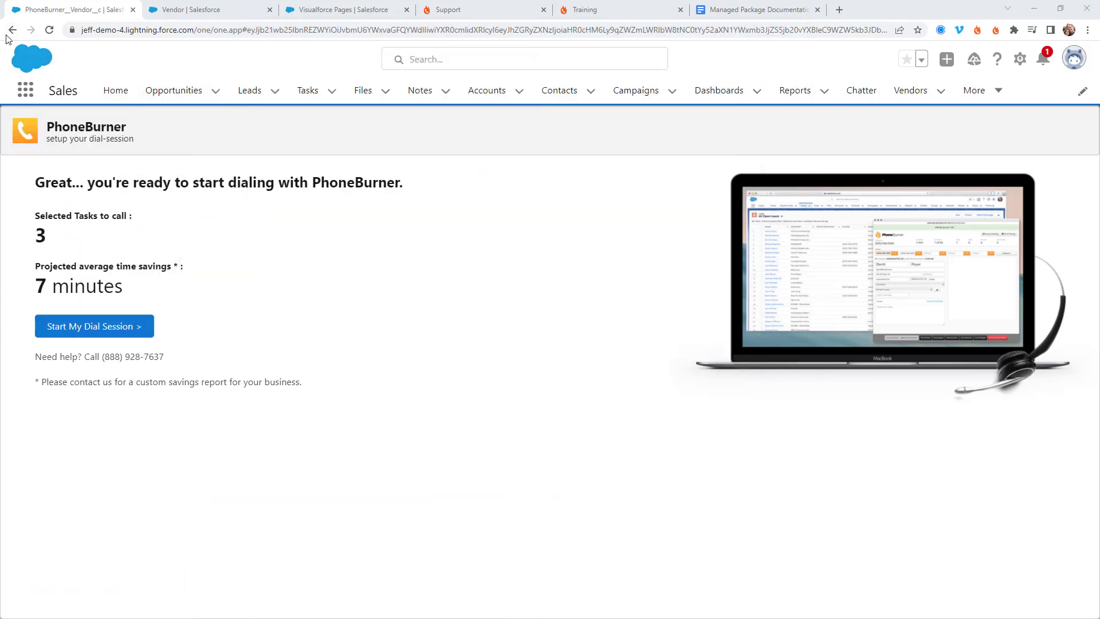
click(7, 34)
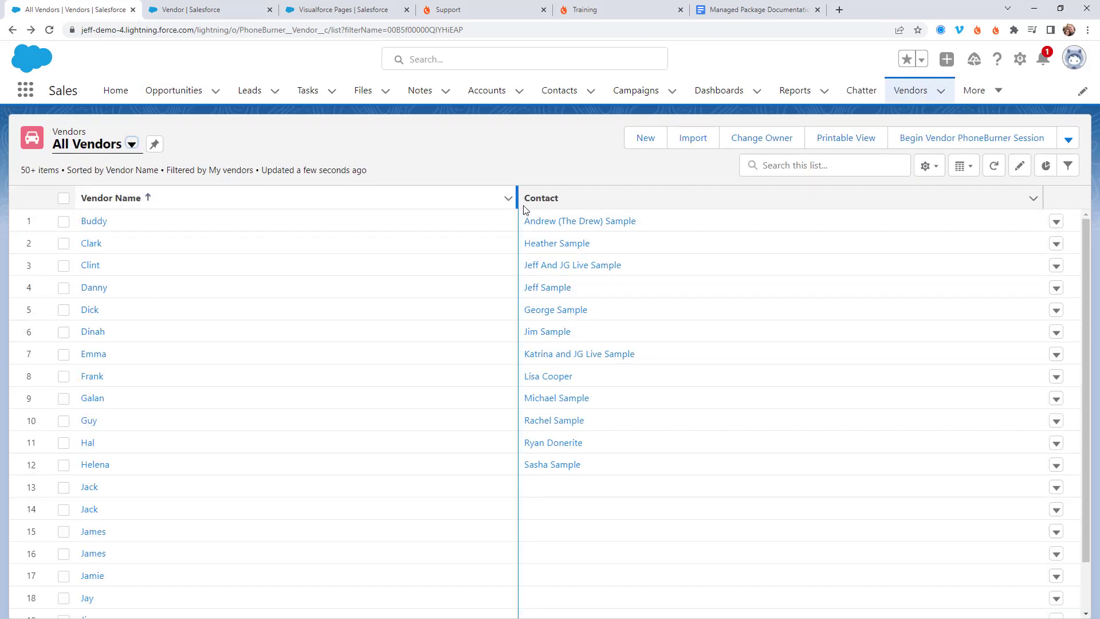
drag(0, 243, 829, 50)
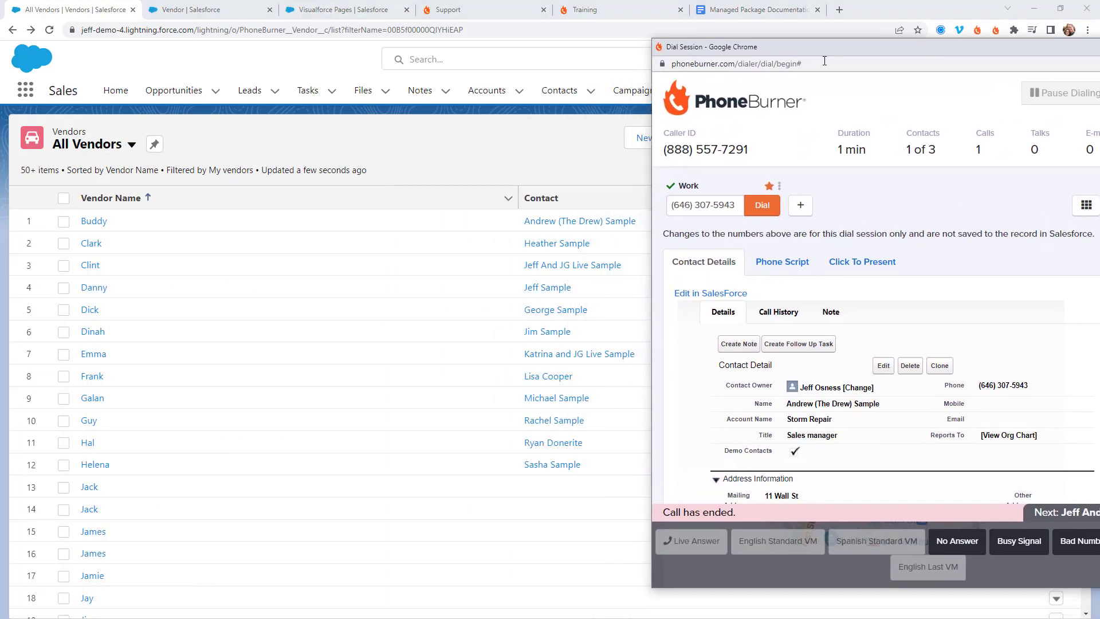